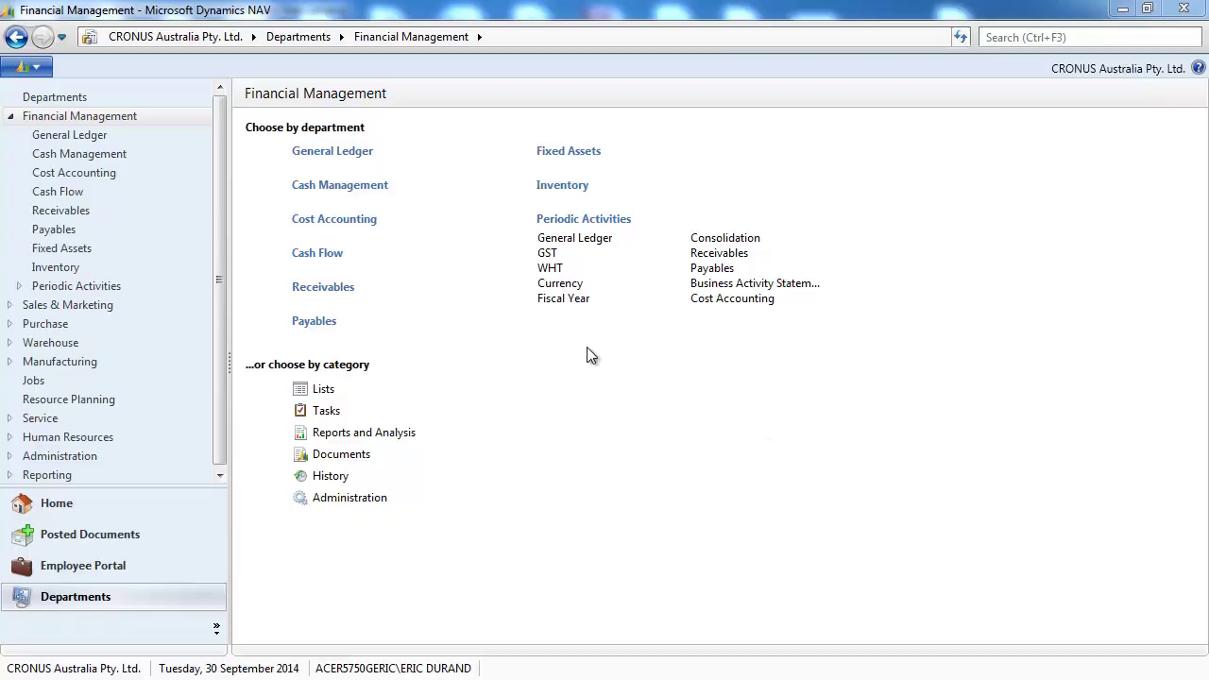
- Open the Accounting Periods list for Fiscal Year and close the fiscal year from 01/01/13 to 31/12/13
{"action": "left_click", "coordinate": [567, 300]}
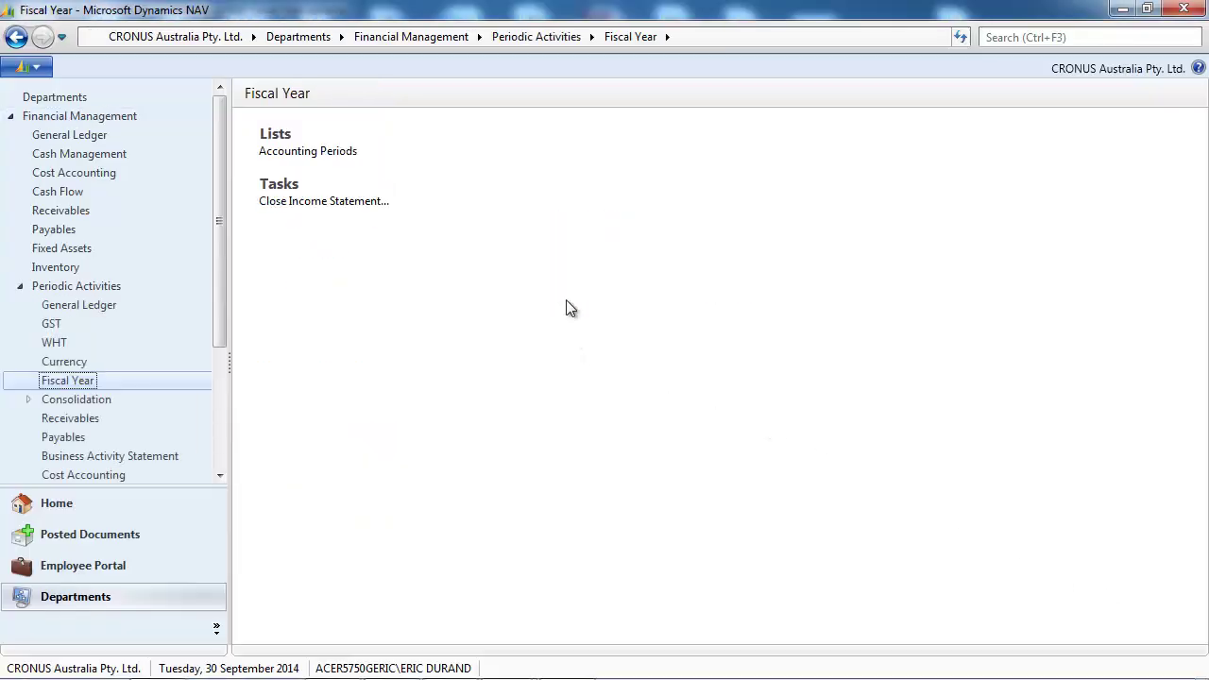
{"action": "left_click", "coordinate": [324, 155]}
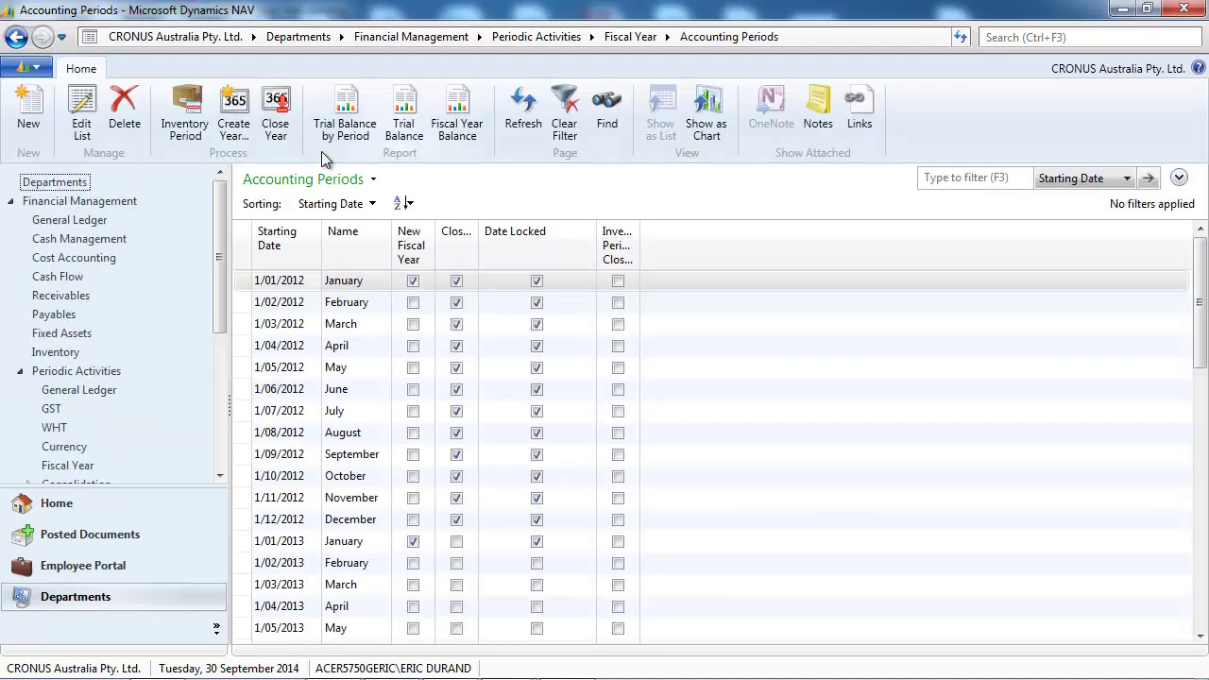
{"action": "left_click", "coordinate": [282, 547]}
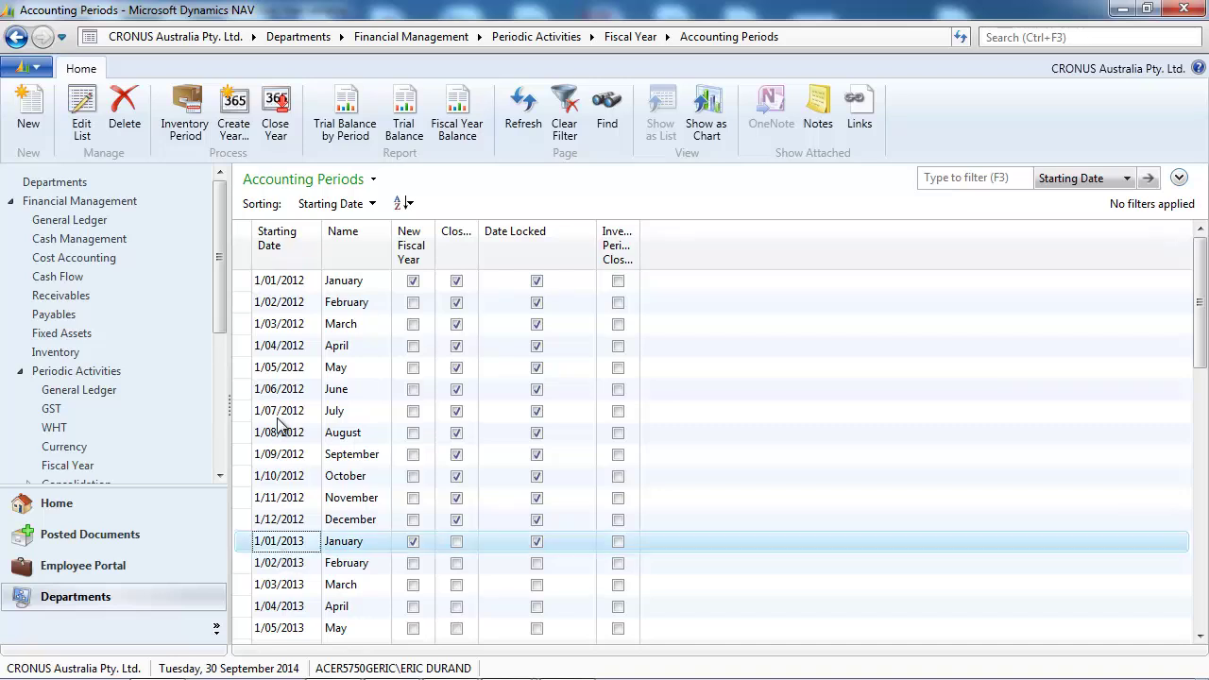
{"action": "left_click", "coordinate": [276, 128]}
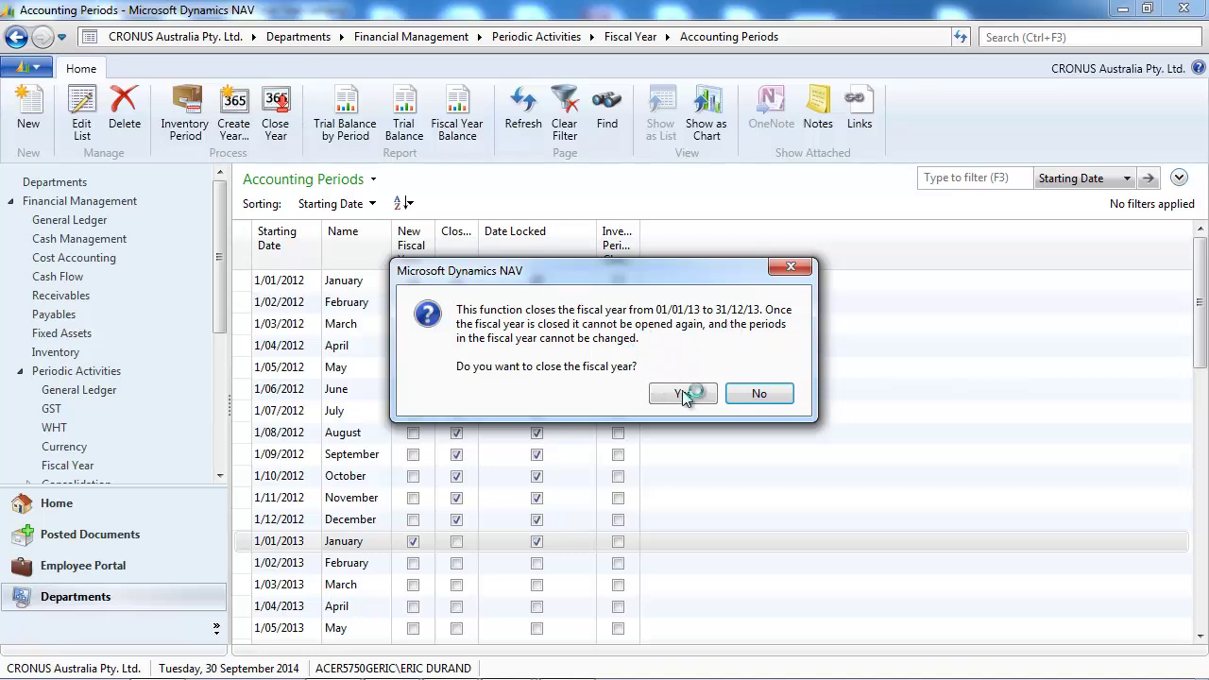
{"action": "left_click", "coordinate": [690, 394]}
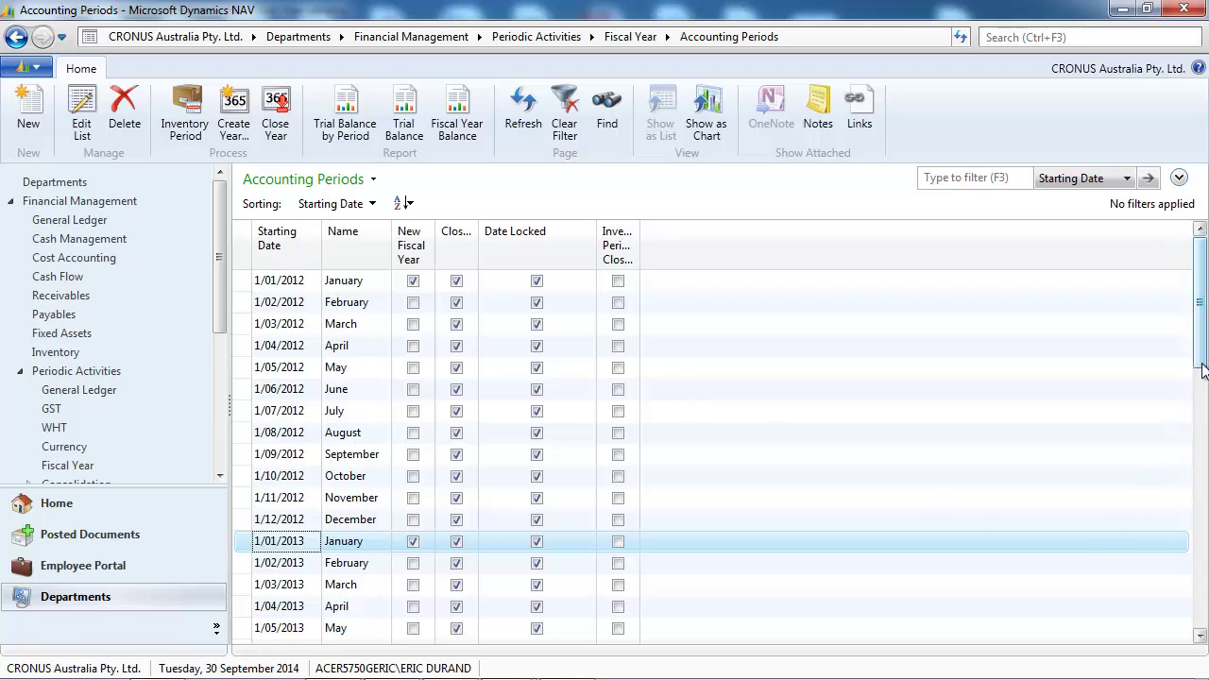
{"action": "left_click_drag", "start_coordinate": [1202, 370], "coordinate": [1202, 479]}
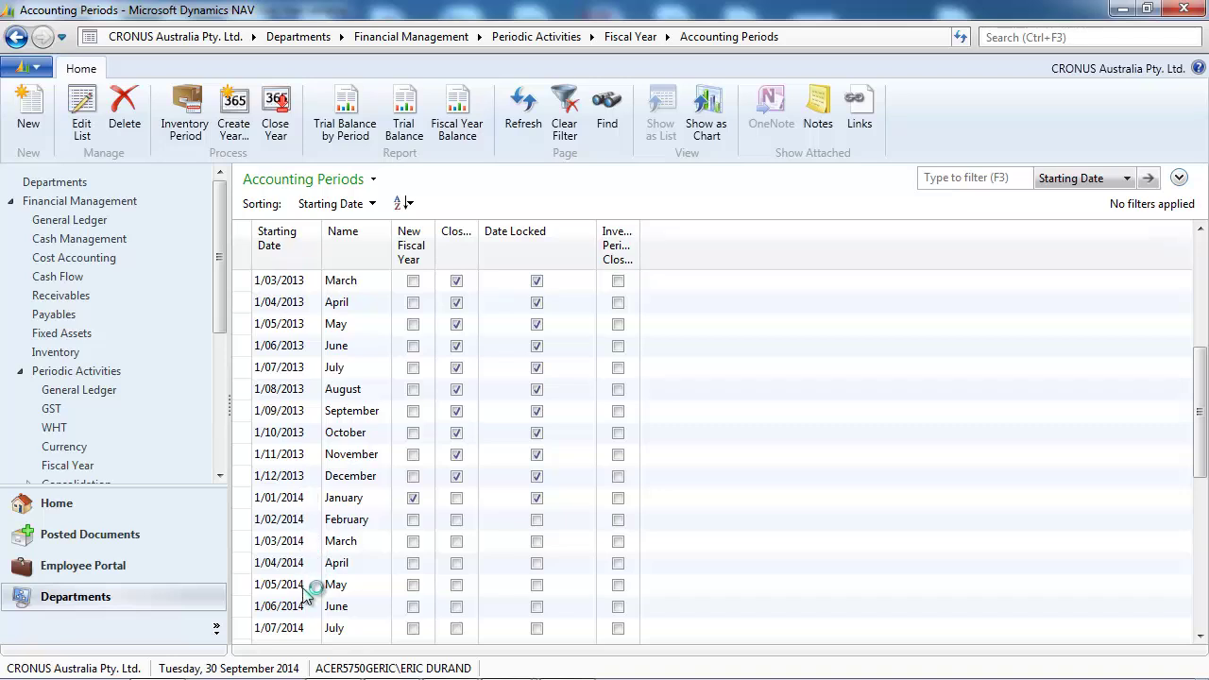
{"action": "left_click_drag", "start_coordinate": [1200, 460], "coordinate": [1203, 557]}
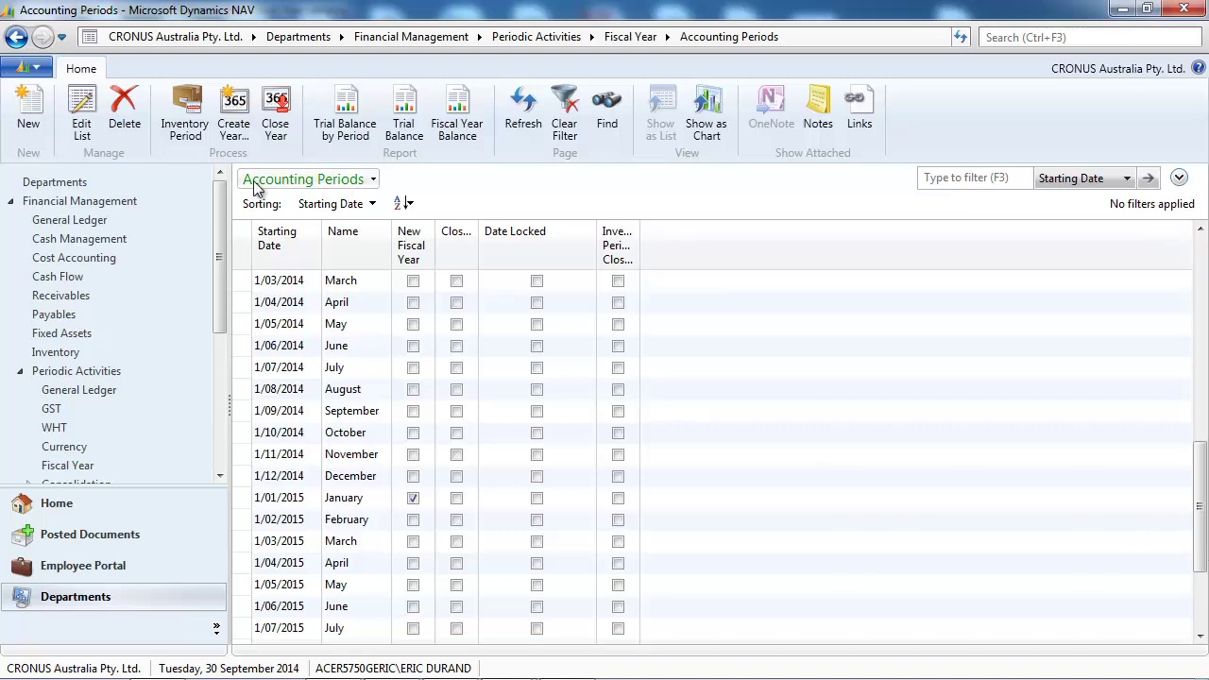
{"action": "left_click", "coordinate": [243, 126]}
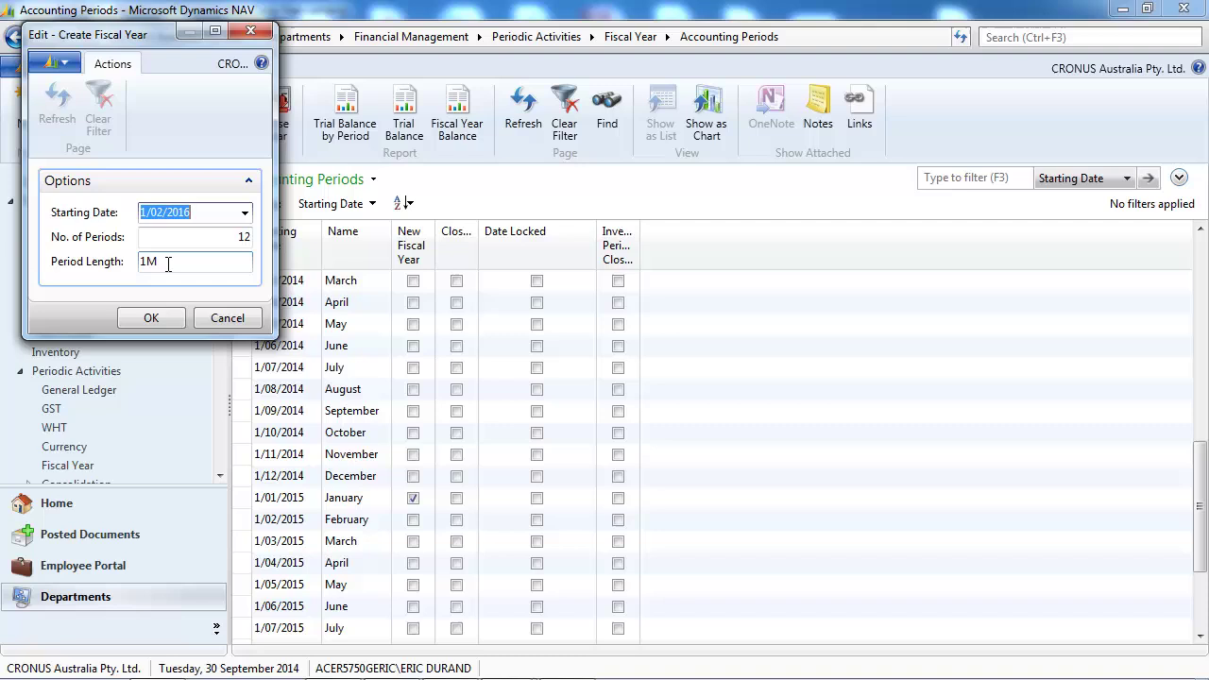
{"action": "left_click", "coordinate": [252, 32]}
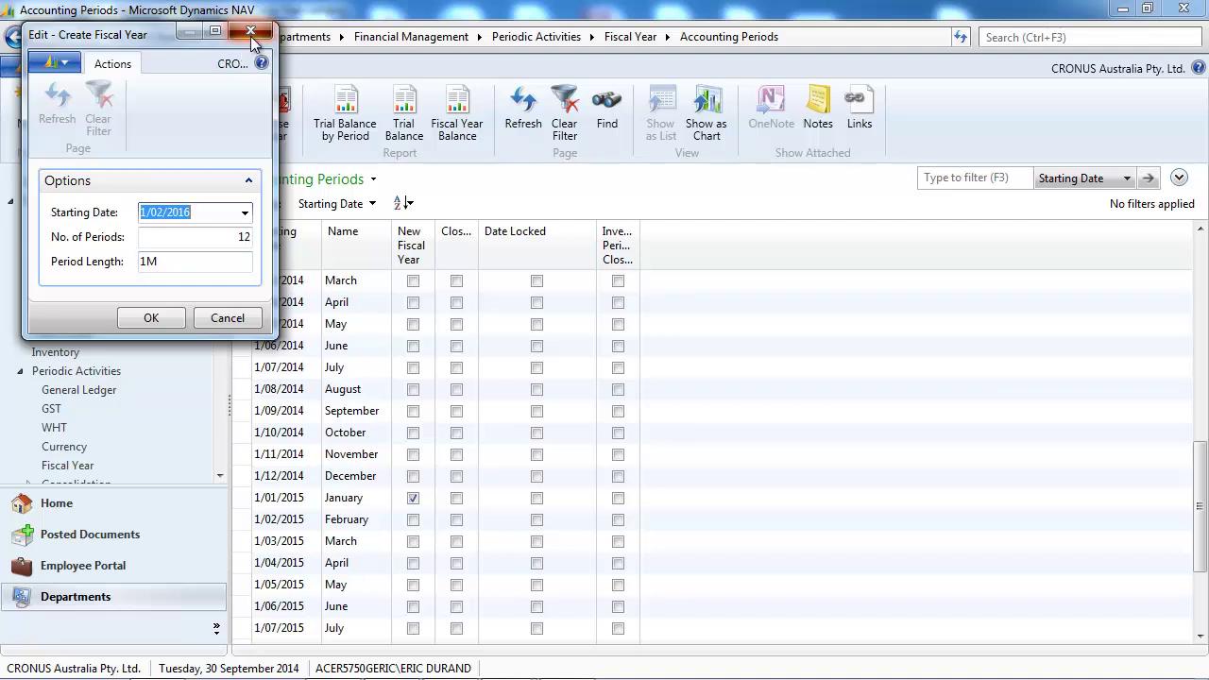
- Edit the accounting periods list, clearing New Fiscal Year for 1/02/2016 and marking it for 1/01/2016 instead
{"action": "scroll", "coordinate": [1203, 611], "scroll_direction": "down", "scroll_amount": 2}
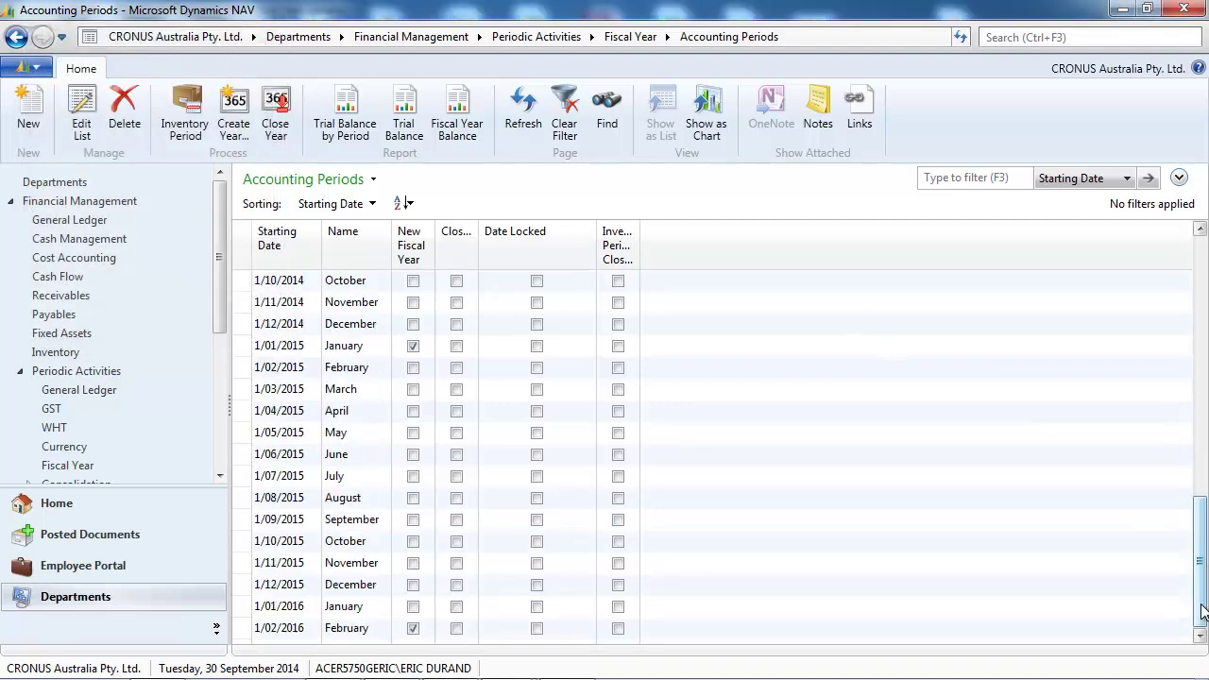
{"action": "left_click", "coordinate": [413, 630]}
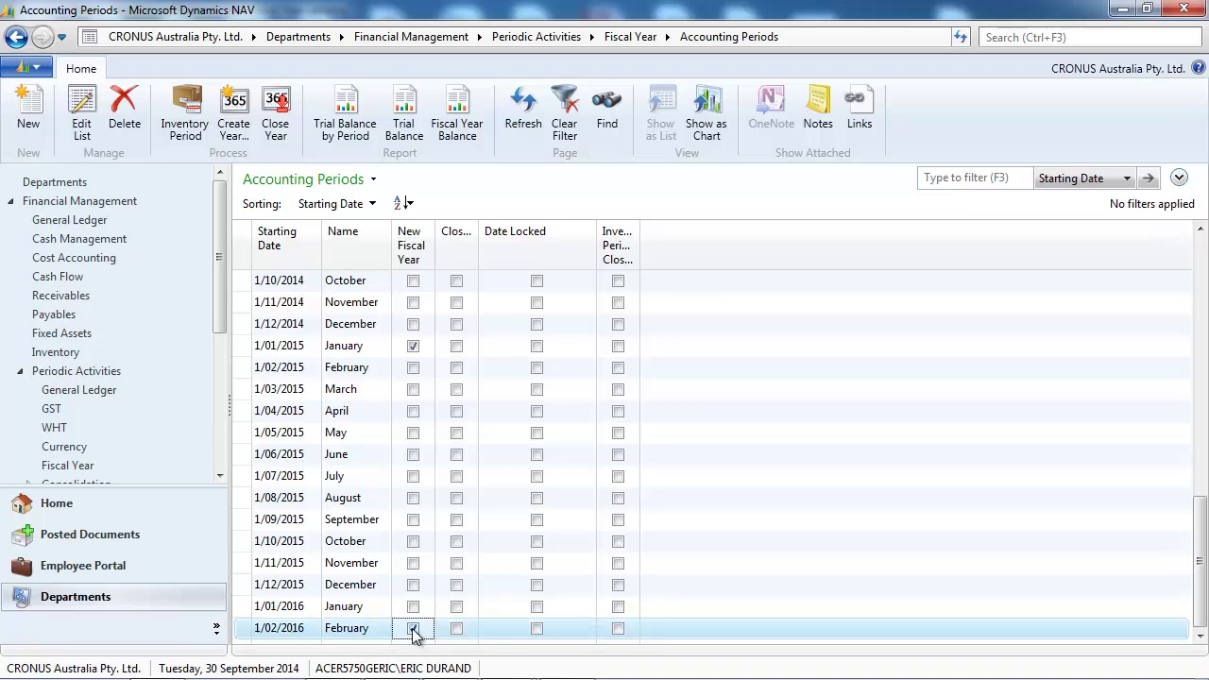
{"action": "right_click", "coordinate": [413, 633]}
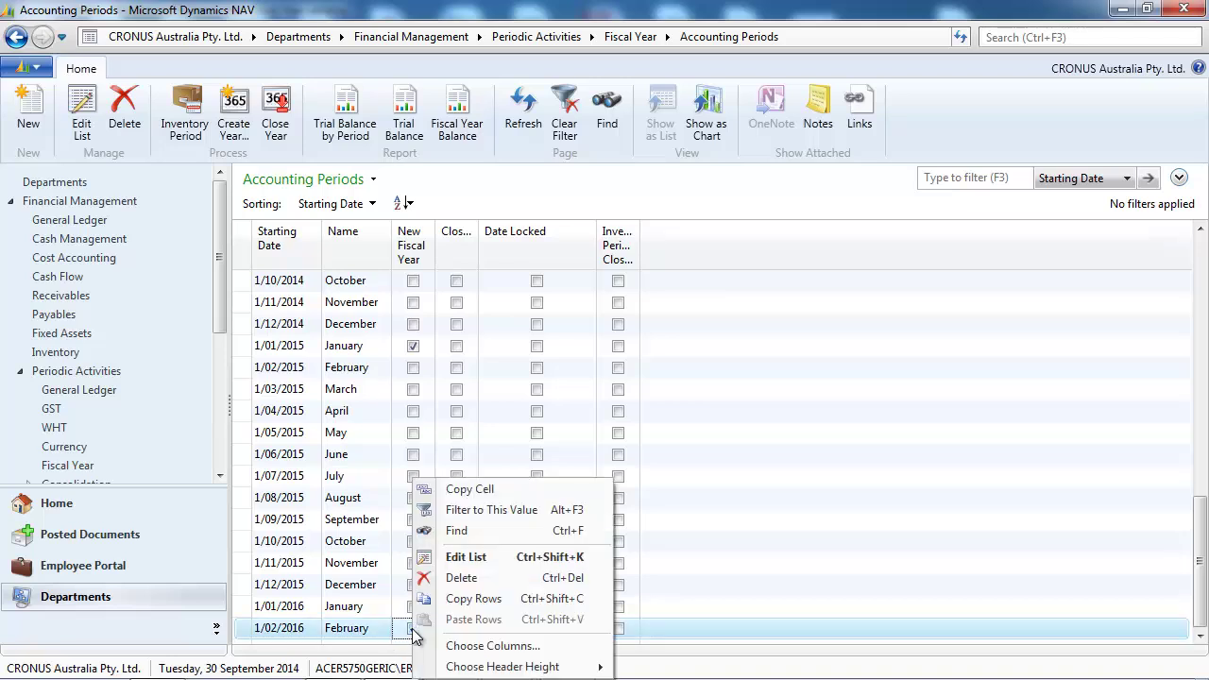
{"action": "left_click", "coordinate": [466, 557]}
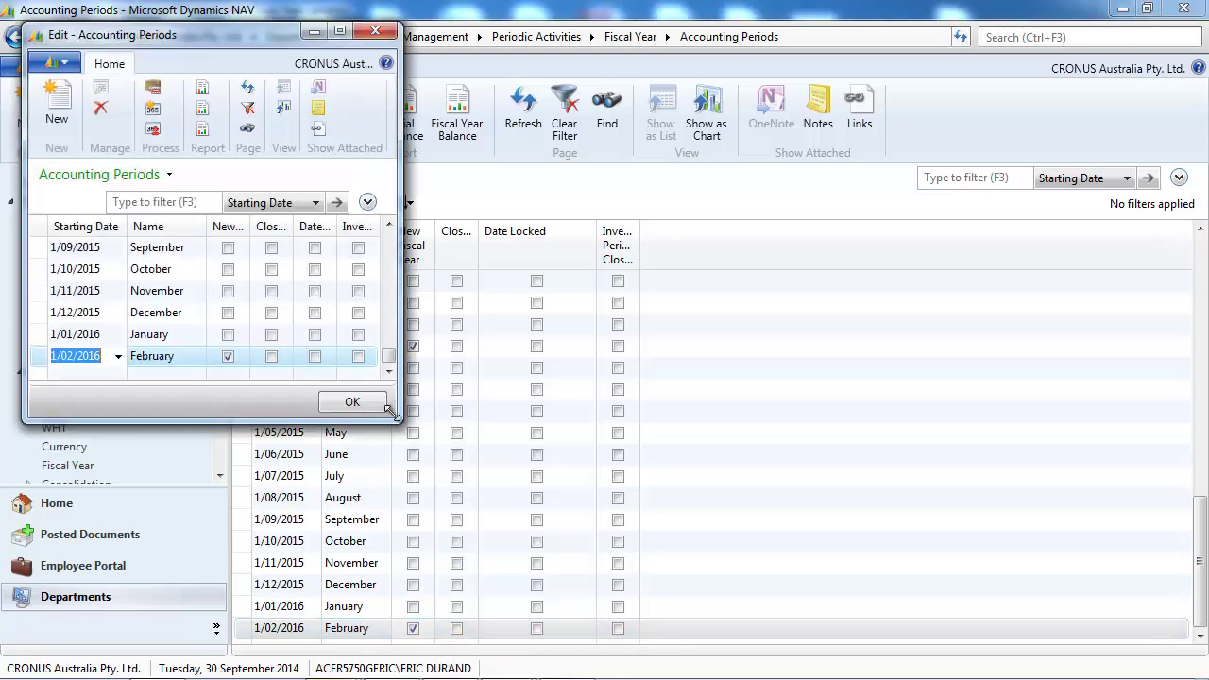
{"action": "left_click_drag", "start_coordinate": [393, 411], "coordinate": [631, 610]}
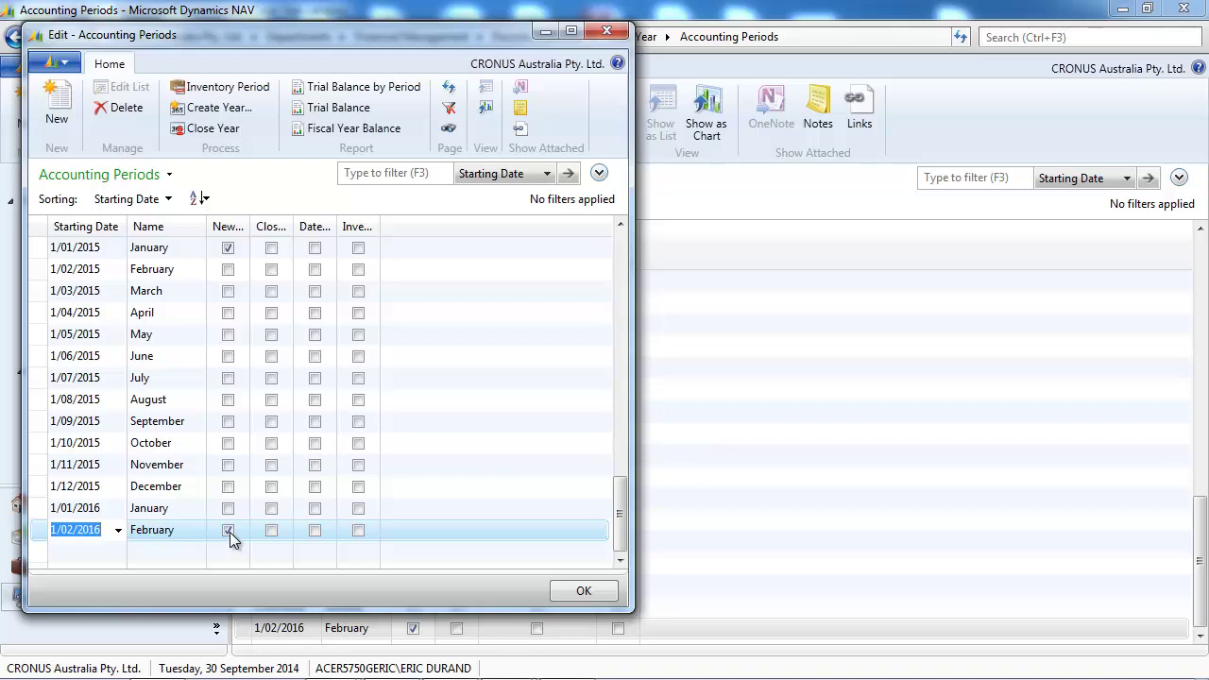
{"action": "left_click", "coordinate": [230, 532]}
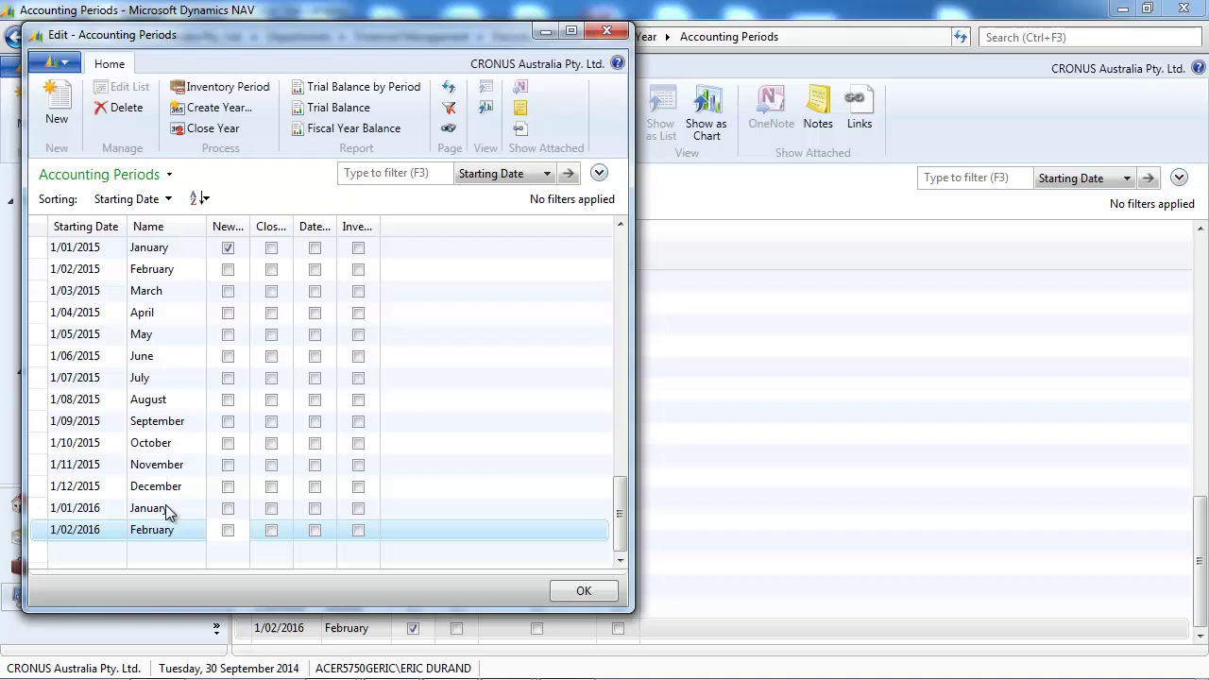
{"action": "left_click", "coordinate": [227, 510]}
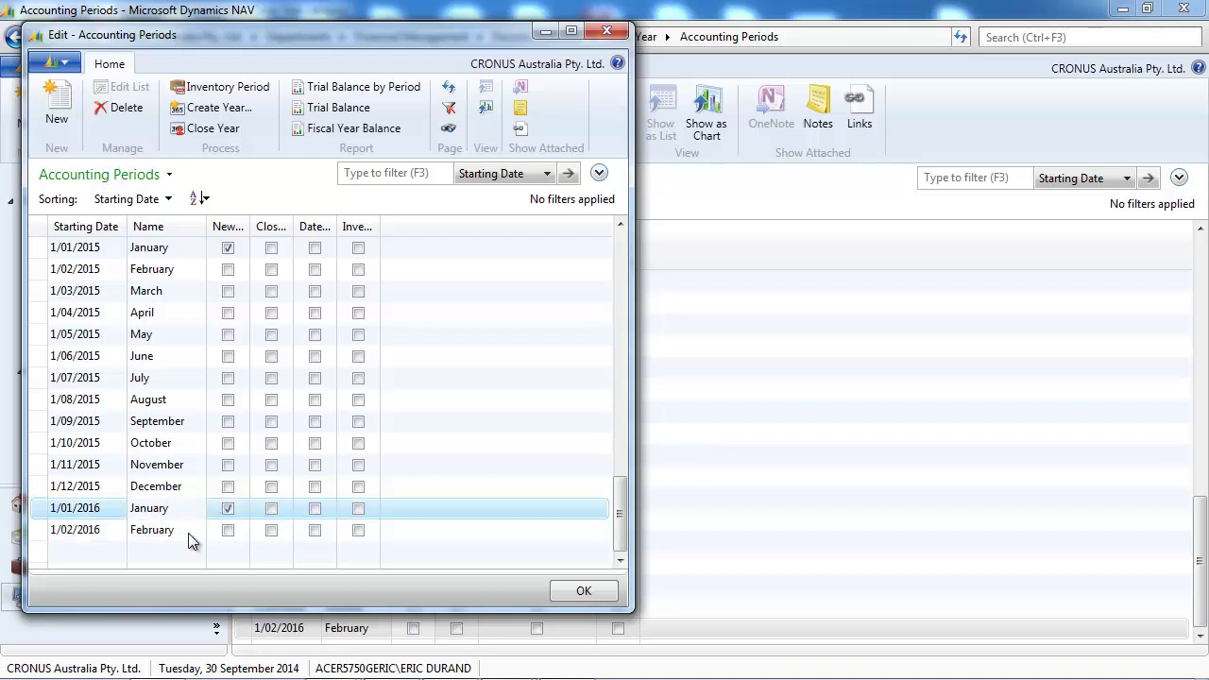
- Delete the 1/02/2016 February accounting period and close the list editing window
{"action": "right_click", "coordinate": [172, 536]}
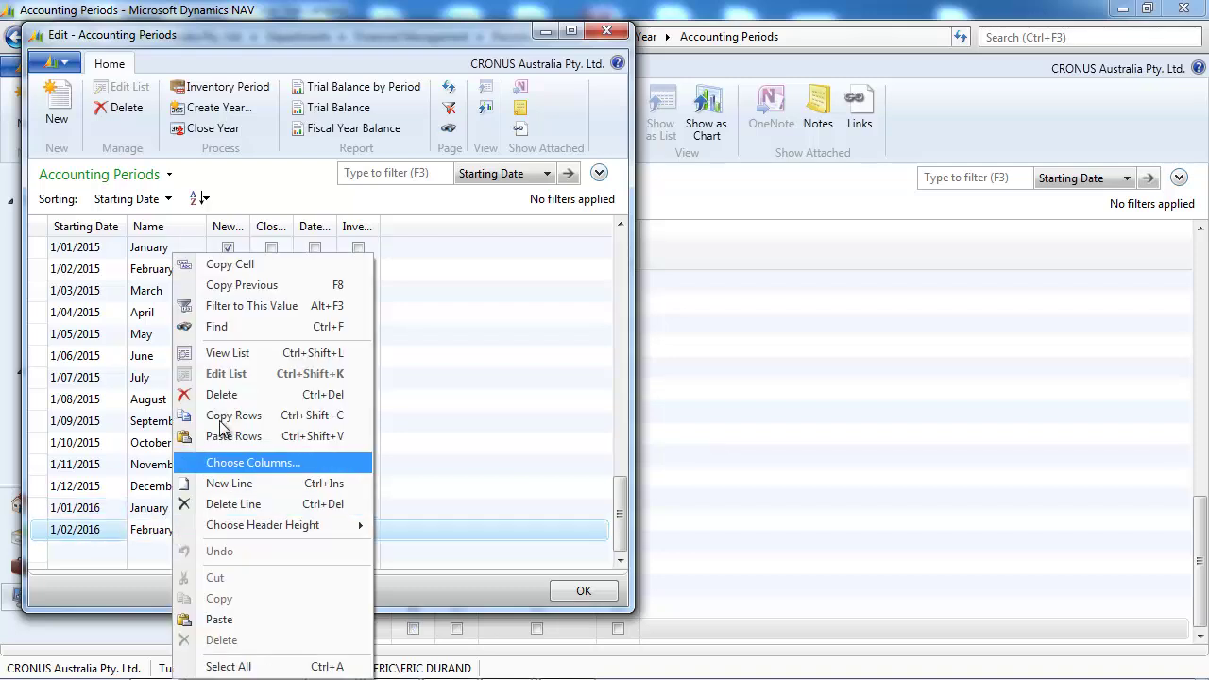
{"action": "left_click", "coordinate": [228, 395]}
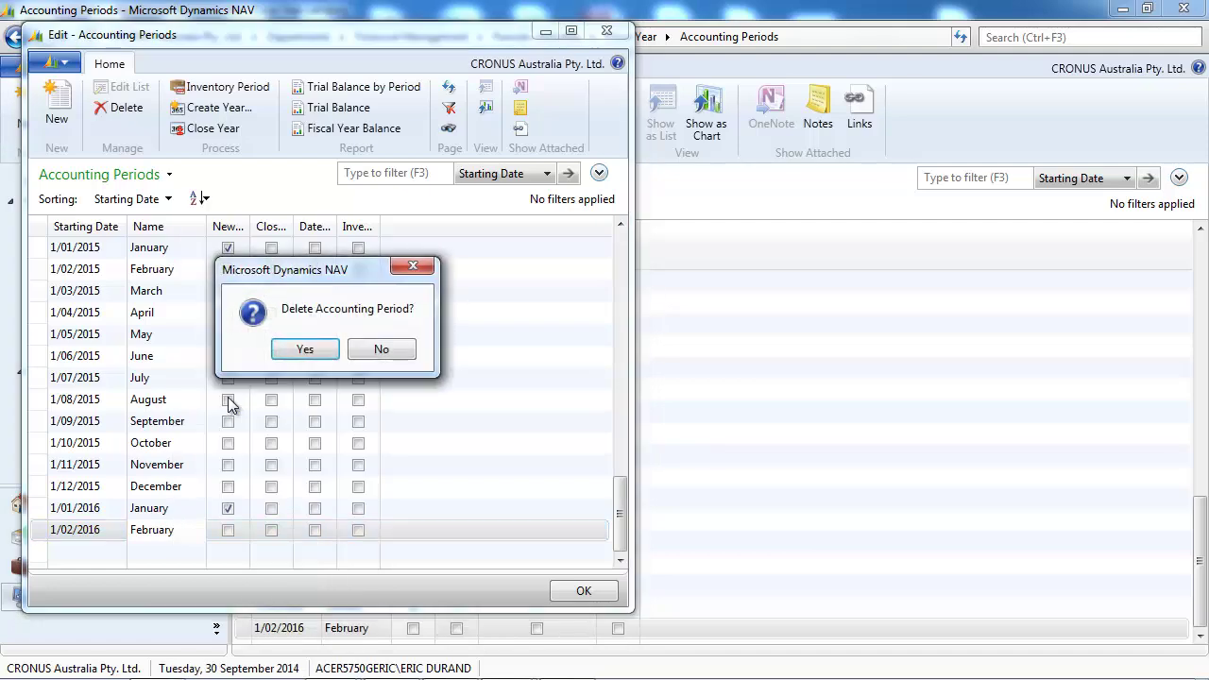
{"action": "left_click", "coordinate": [310, 348]}
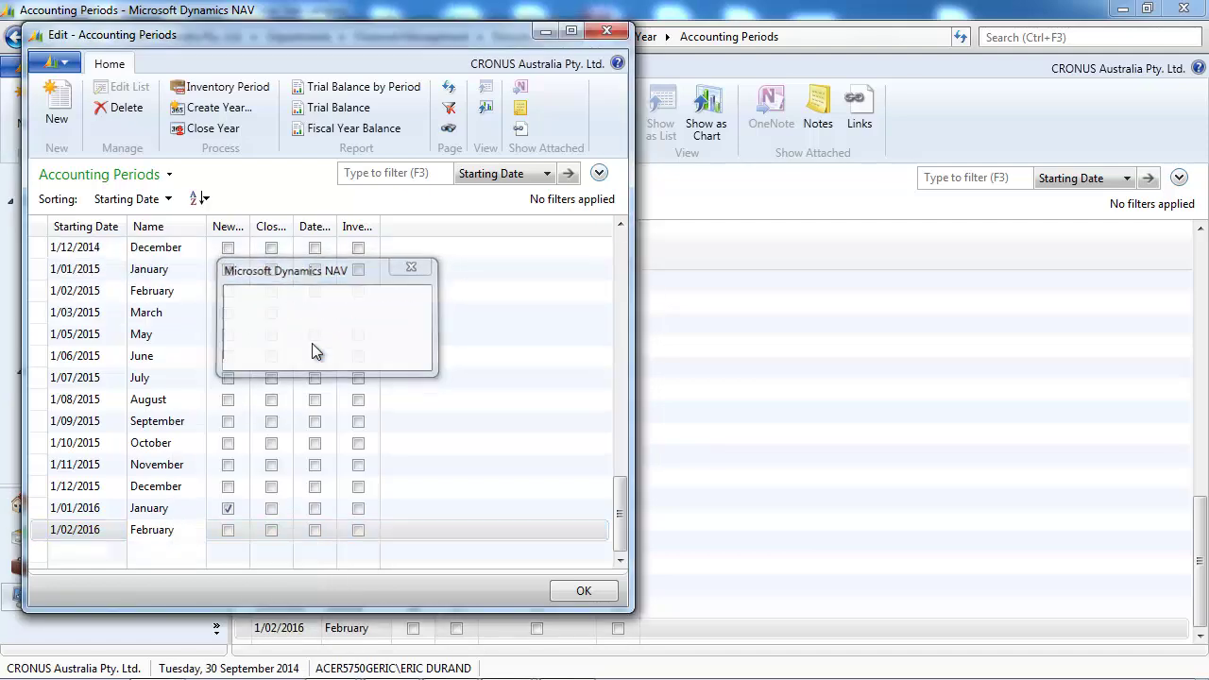
{"action": "left_click", "coordinate": [606, 34]}
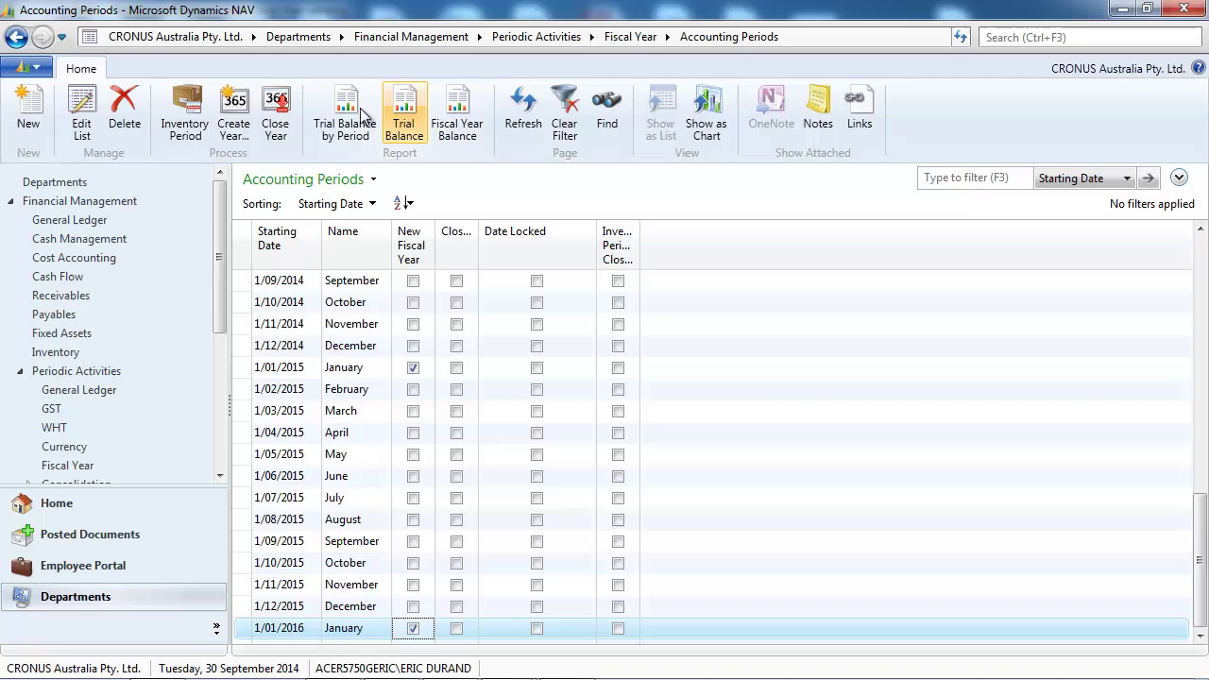
- Create a new fiscal year starting 1/01/2016 with 12 periods of length 1M
{"action": "left_click", "coordinate": [234, 123]}
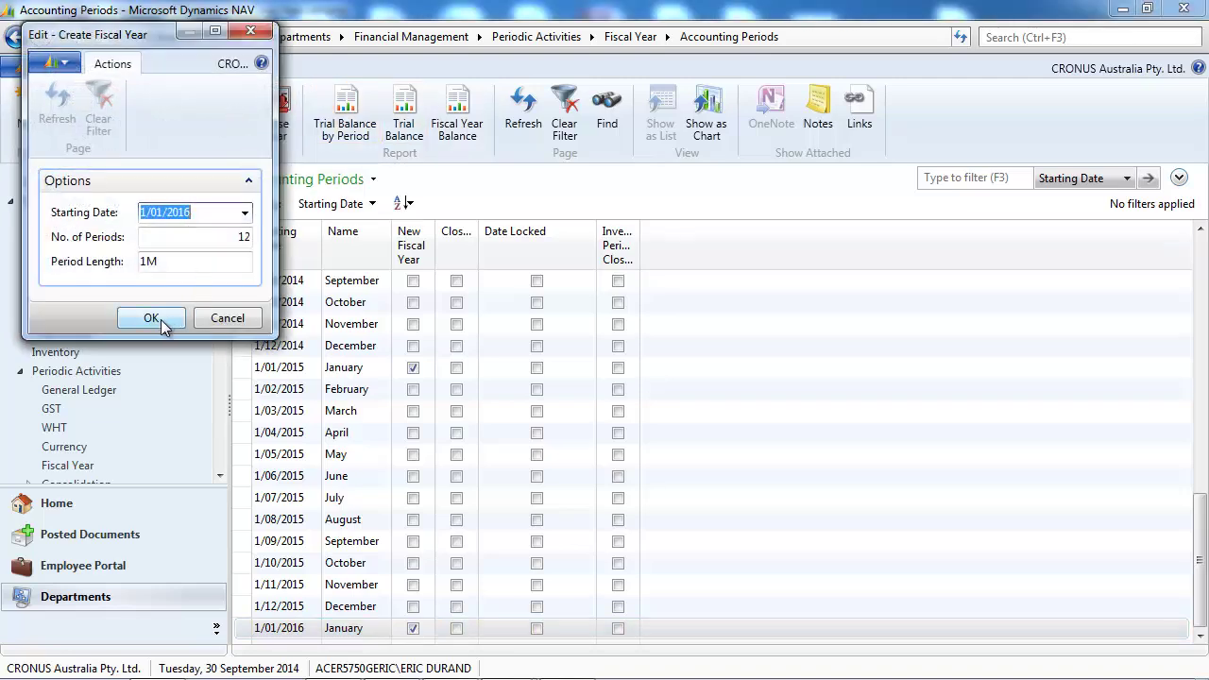
{"action": "left_click", "coordinate": [151, 318]}
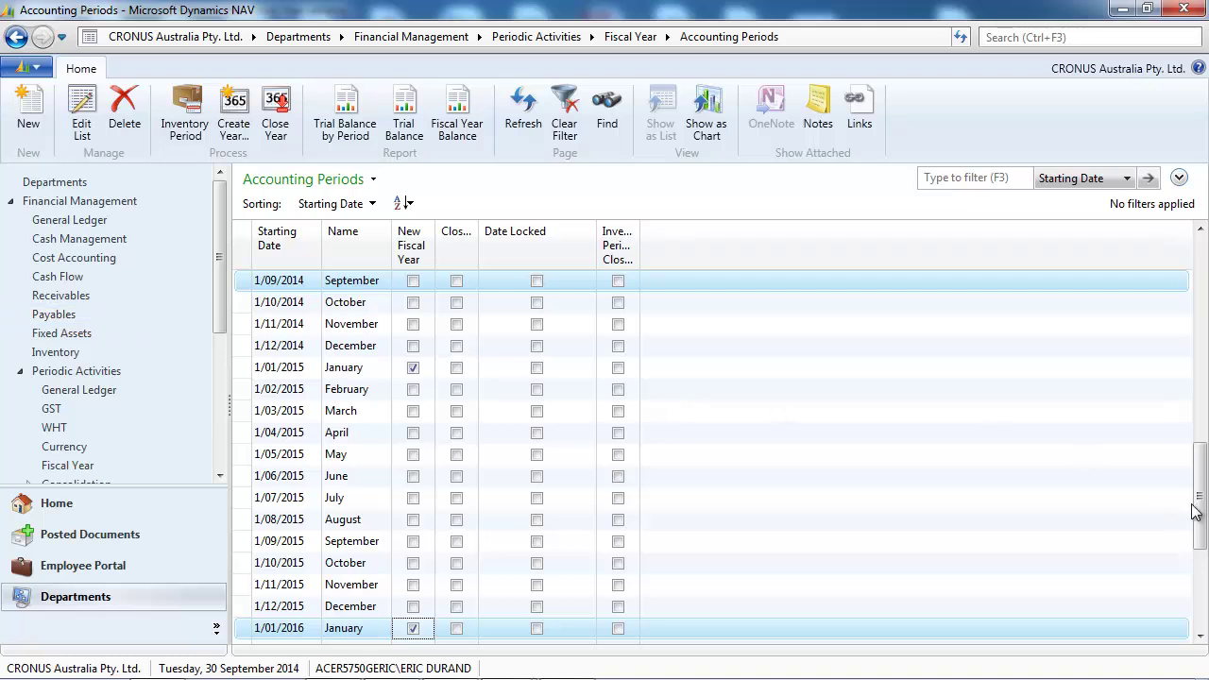
{"action": "left_click_drag", "start_coordinate": [1195, 510], "coordinate": [1196, 587]}
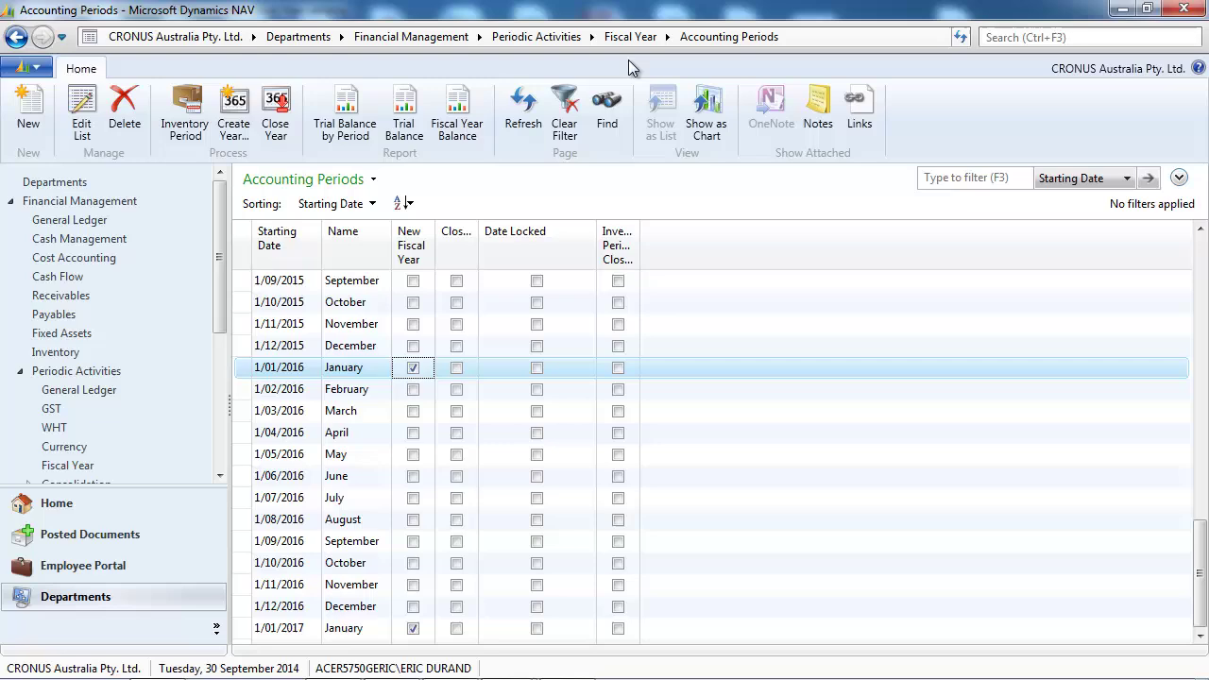
- Start the Close Income Statement task for Fiscal Year and set its general journal template to GENERAL
{"action": "left_click", "coordinate": [635, 38]}
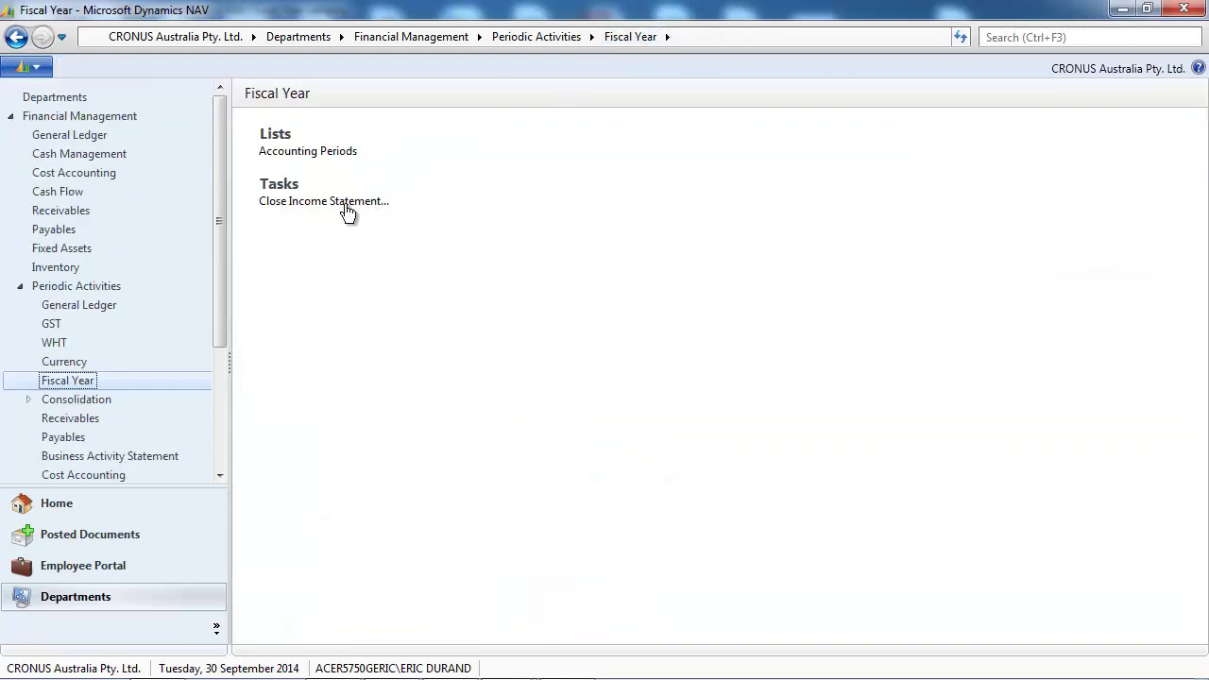
{"action": "left_click", "coordinate": [341, 204]}
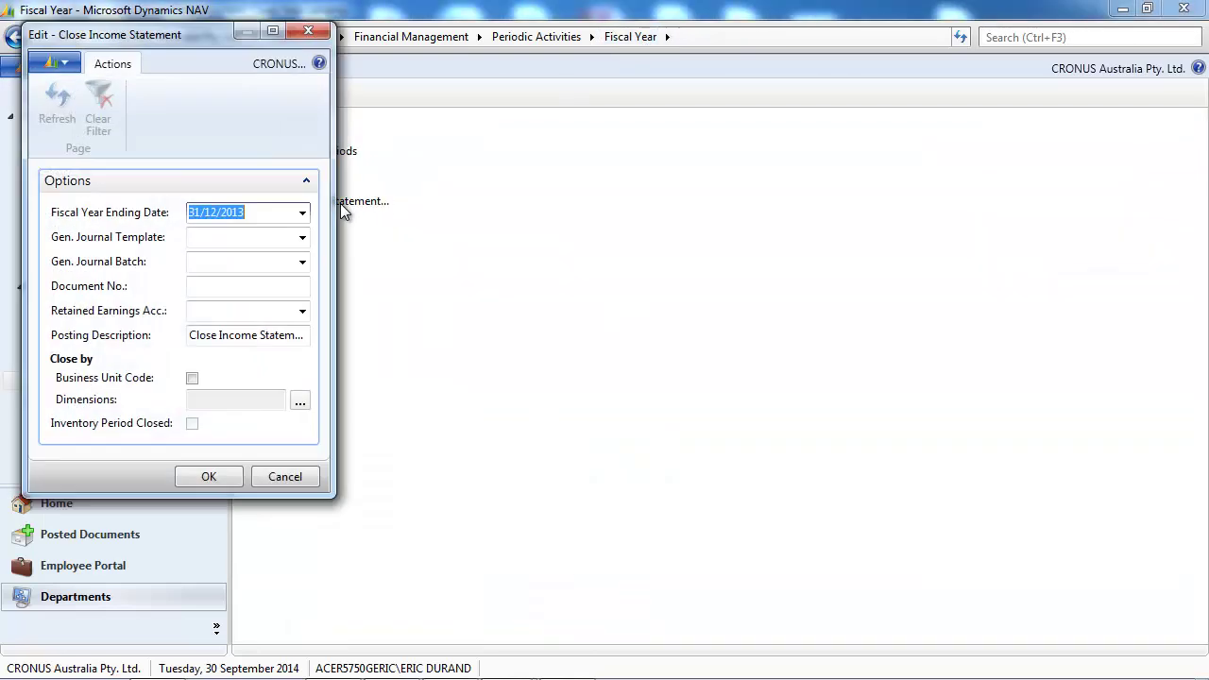
{"action": "left_click", "coordinate": [227, 236]}
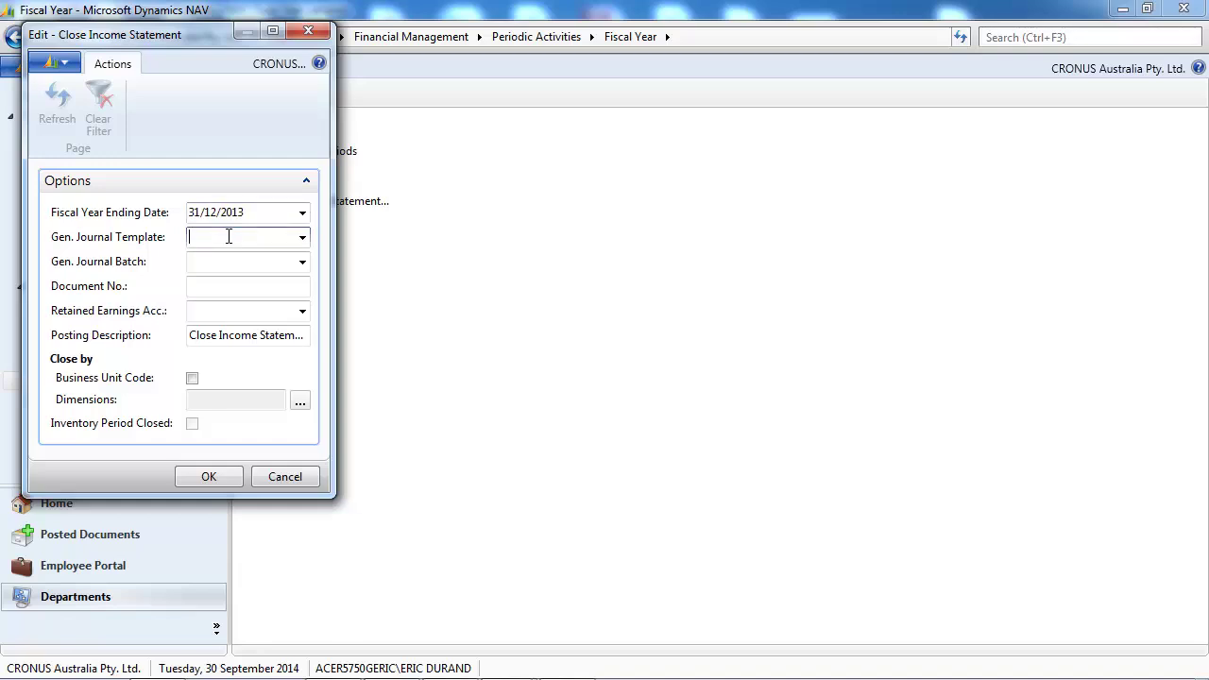
{"action": "left_click", "coordinate": [302, 237]}
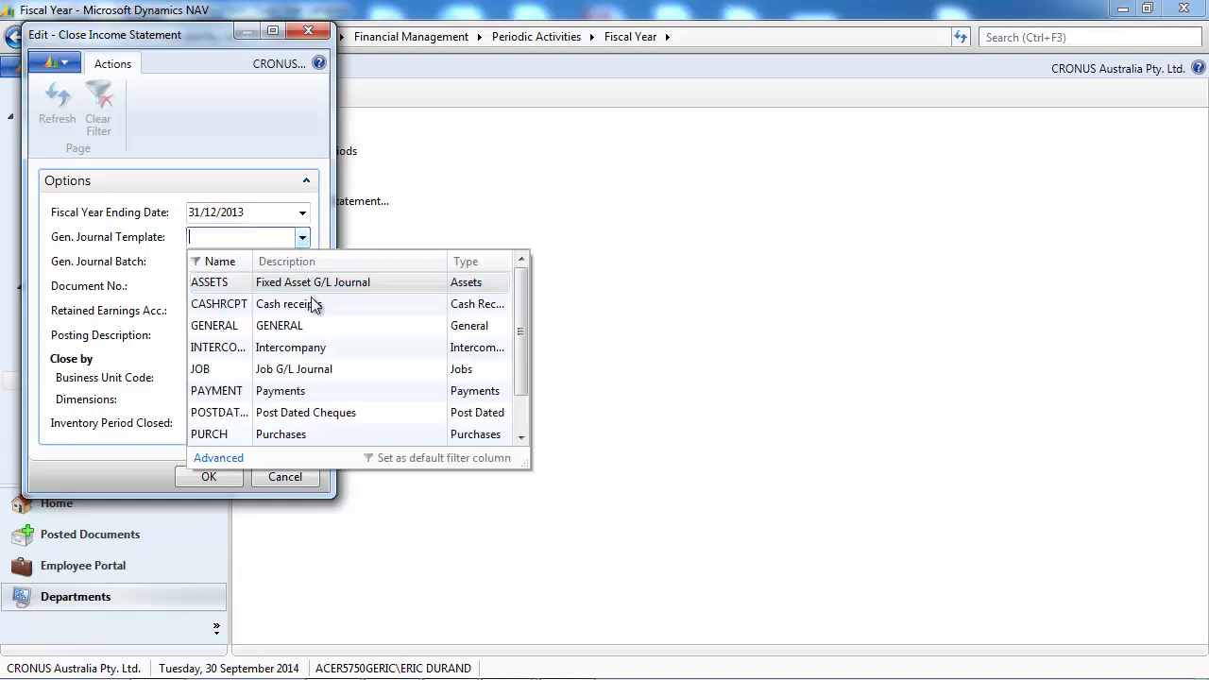
{"action": "left_click", "coordinate": [305, 326]}
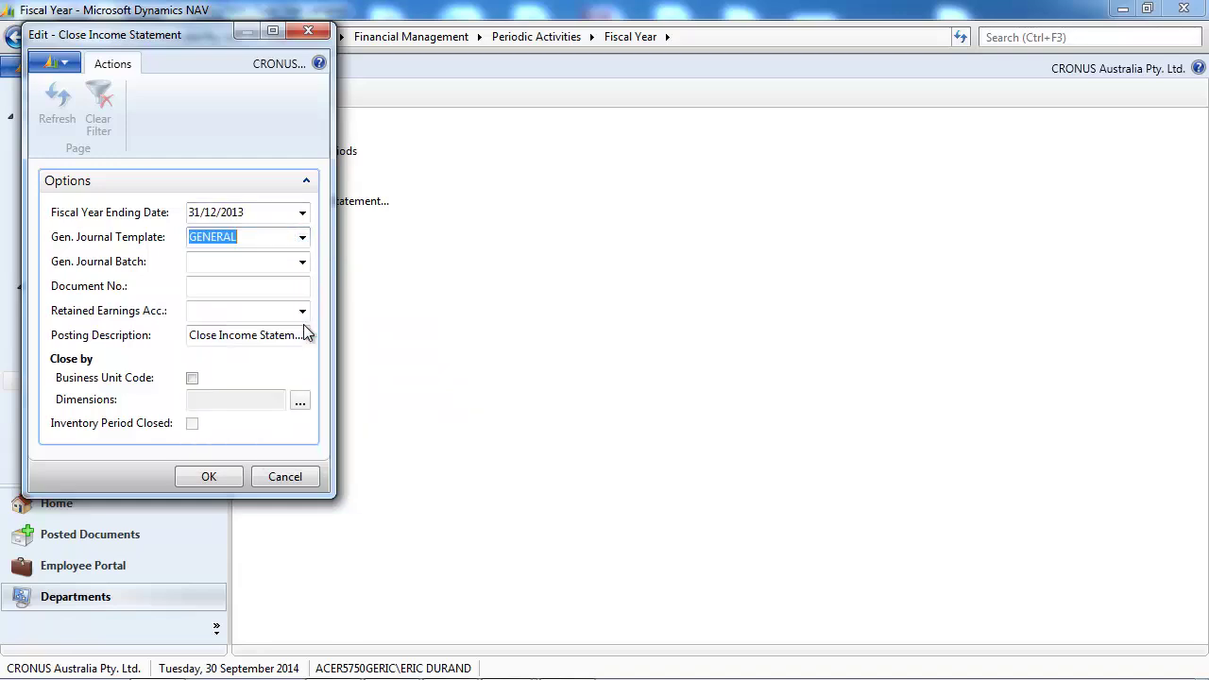
- Set the general journal batch for closing the income statement to GJ-USERA
{"action": "left_click", "coordinate": [266, 261]}
{"action": "left_click", "coordinate": [301, 262]}
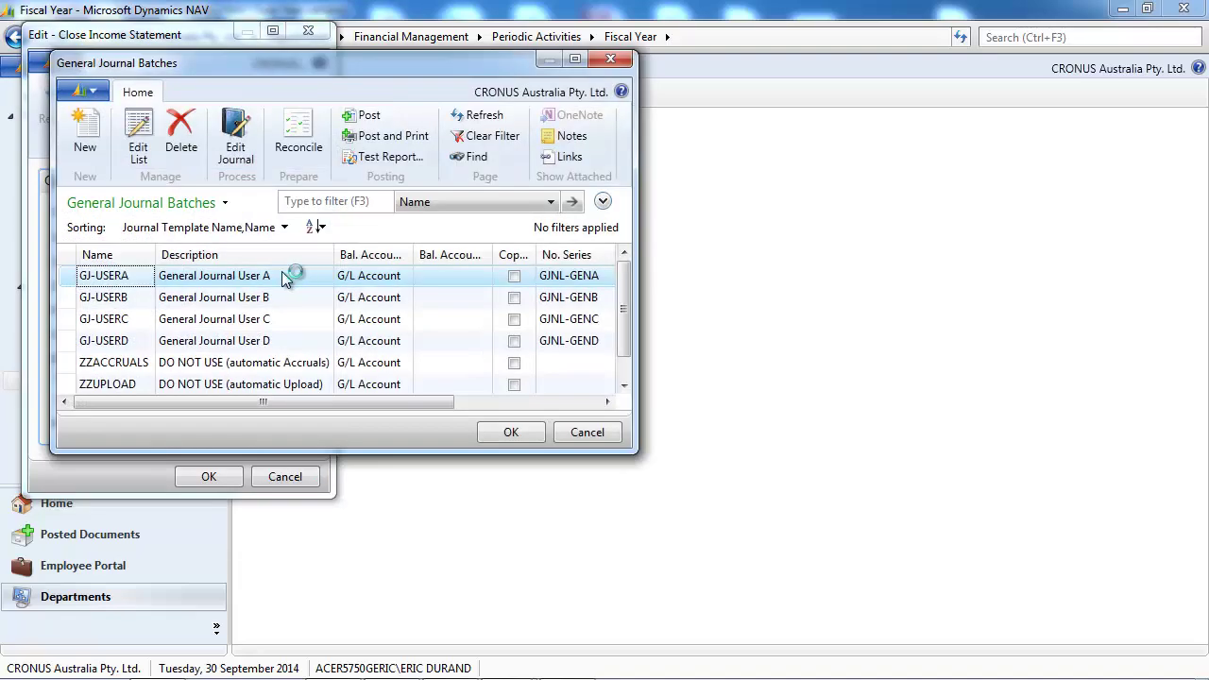
{"action": "double_click", "coordinate": [281, 275]}
{"action": "key", "text": "Tab"}
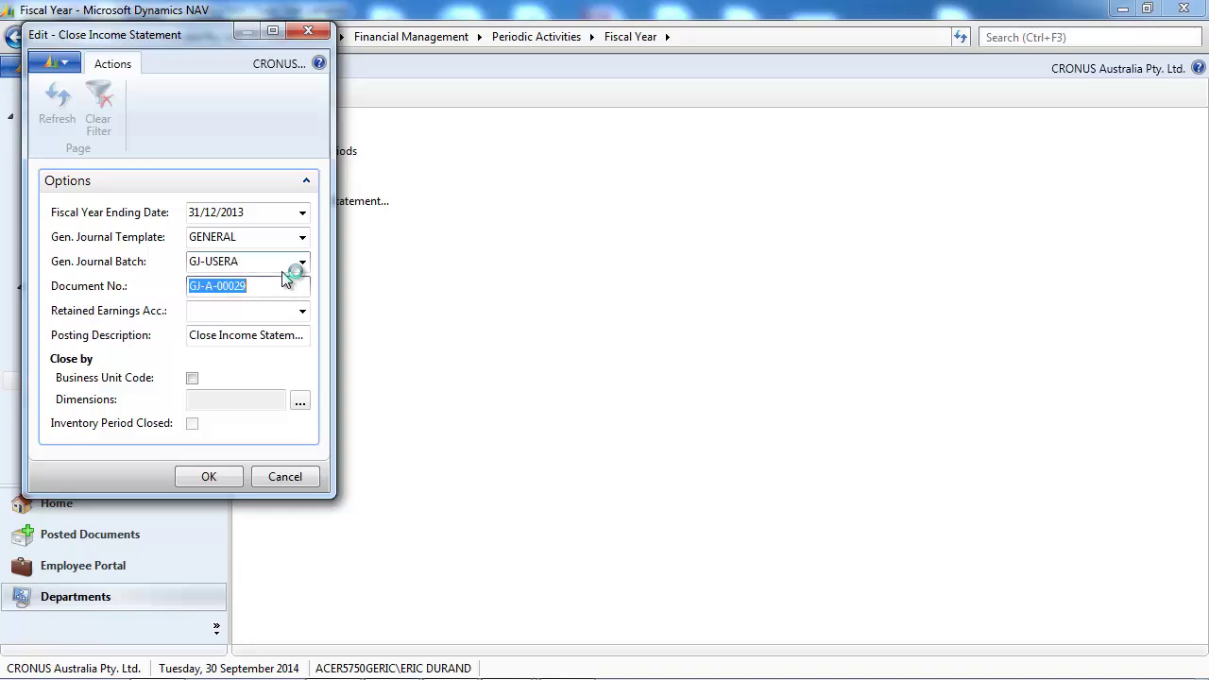
- Look up "ret" for the retained earnings account and choose 3120 Retained Earnings
{"action": "key", "text": "Tab"}
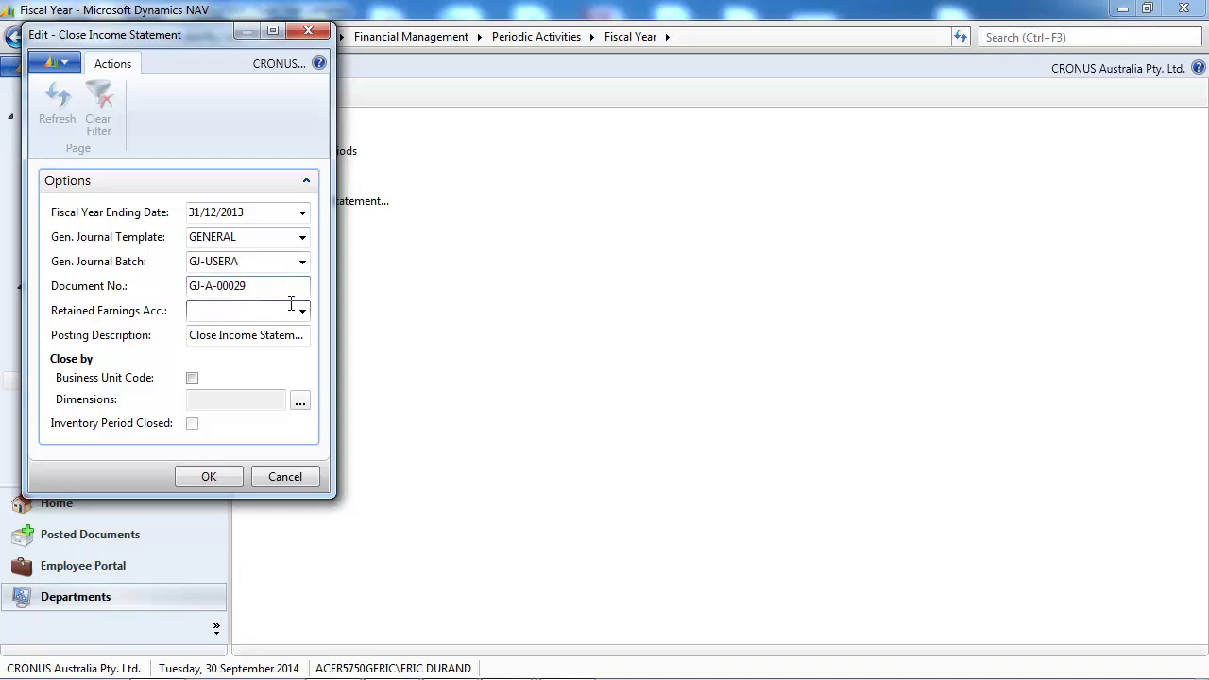
{"action": "left_click", "coordinate": [302, 310]}
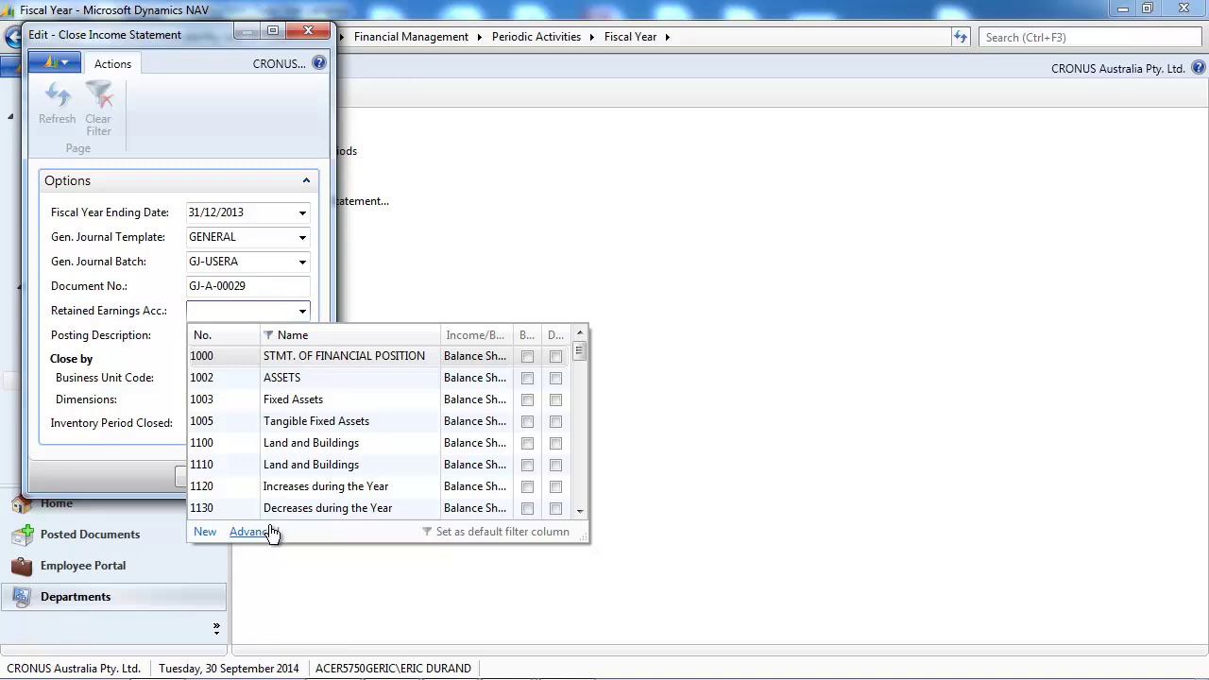
{"action": "type", "text": "ret"}
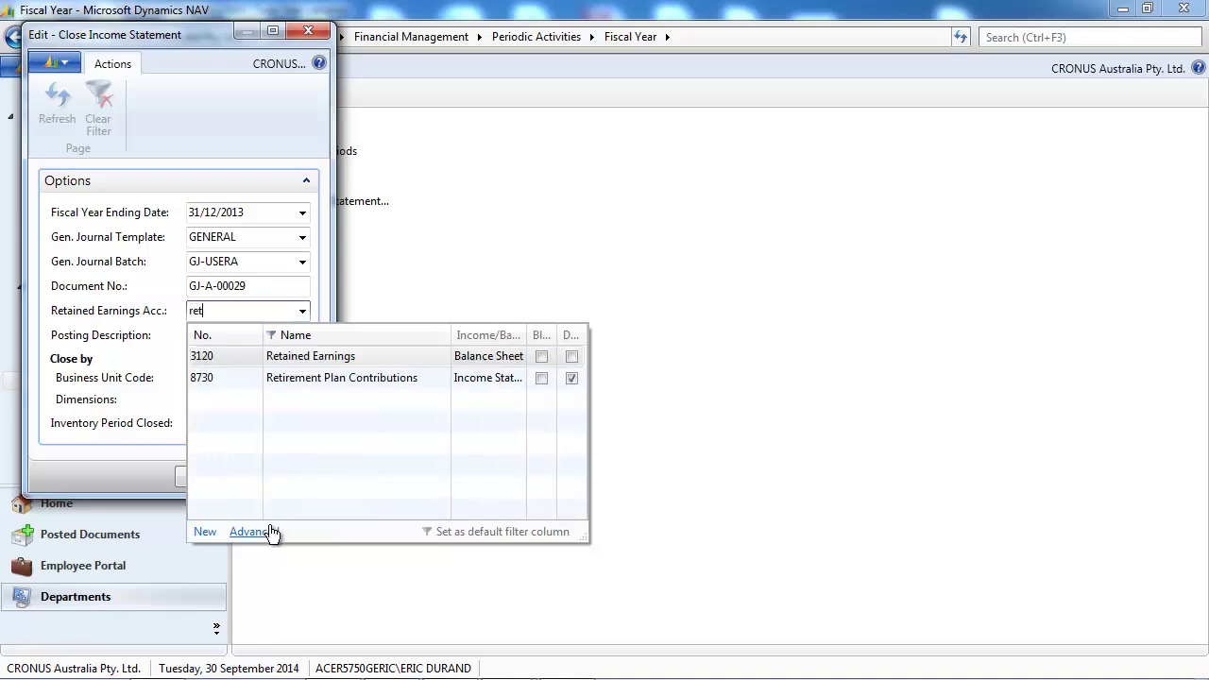
{"action": "key", "text": "Down"}
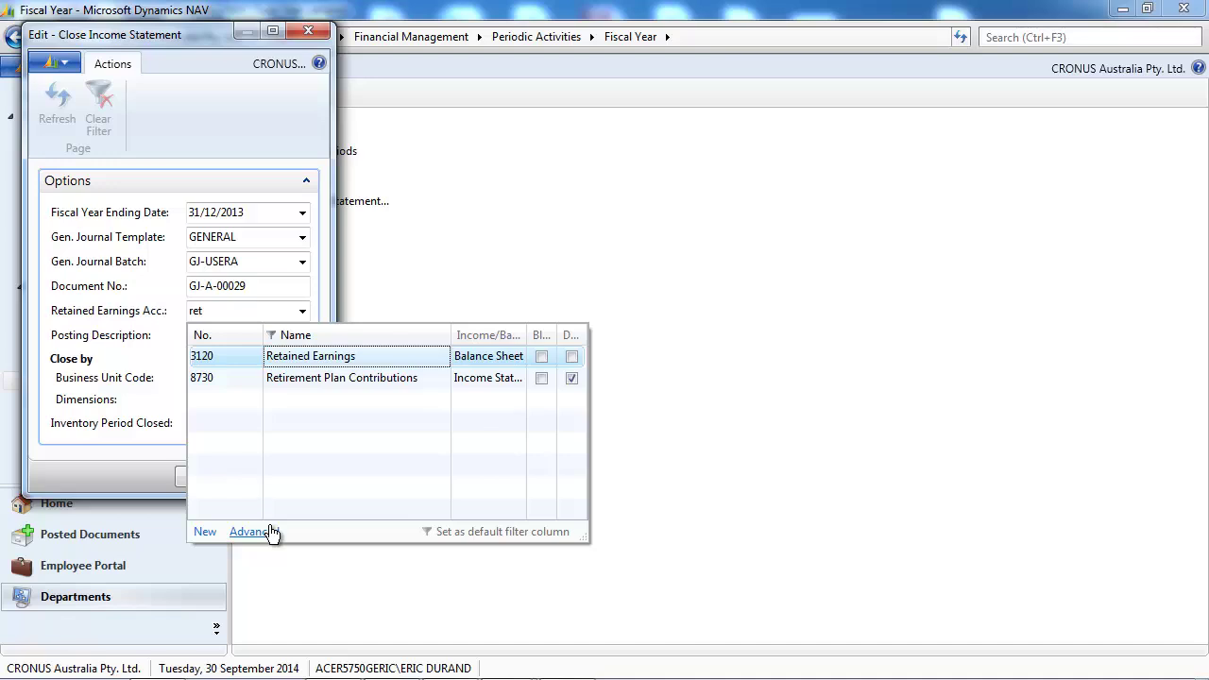
{"action": "key", "text": "Return"}
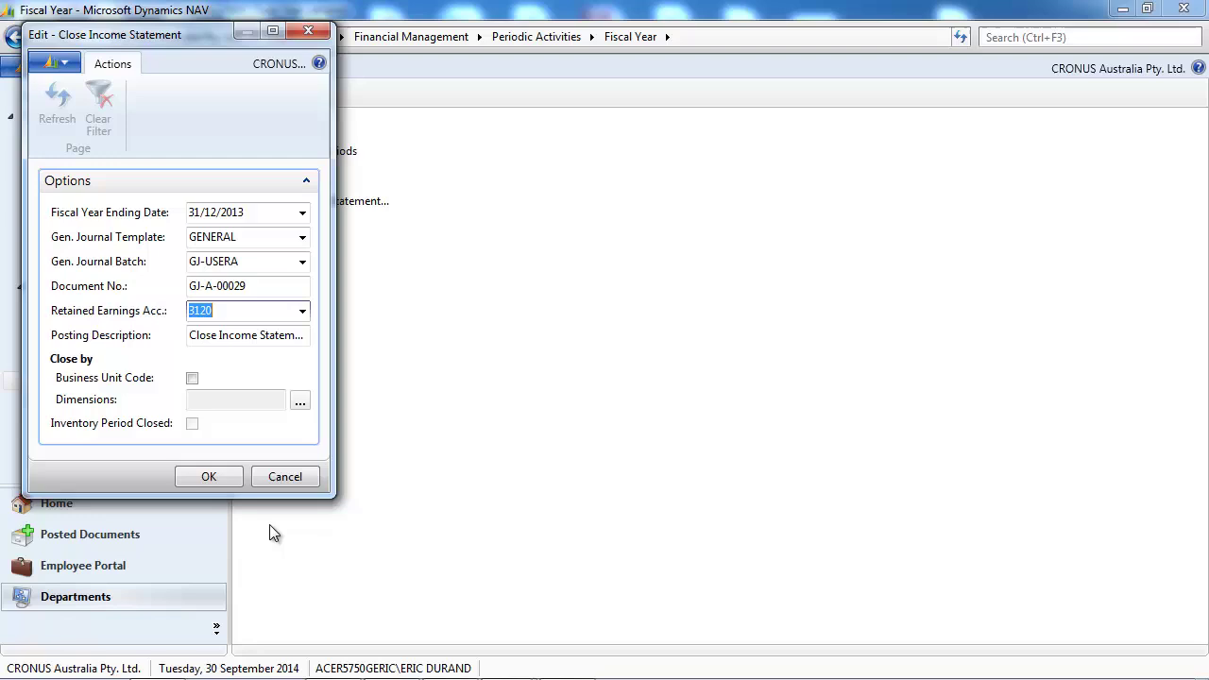
- Check the dimension selection without choosing any, and run Close Income Statement to create the closing journal lines
{"action": "key", "text": "Tab"}
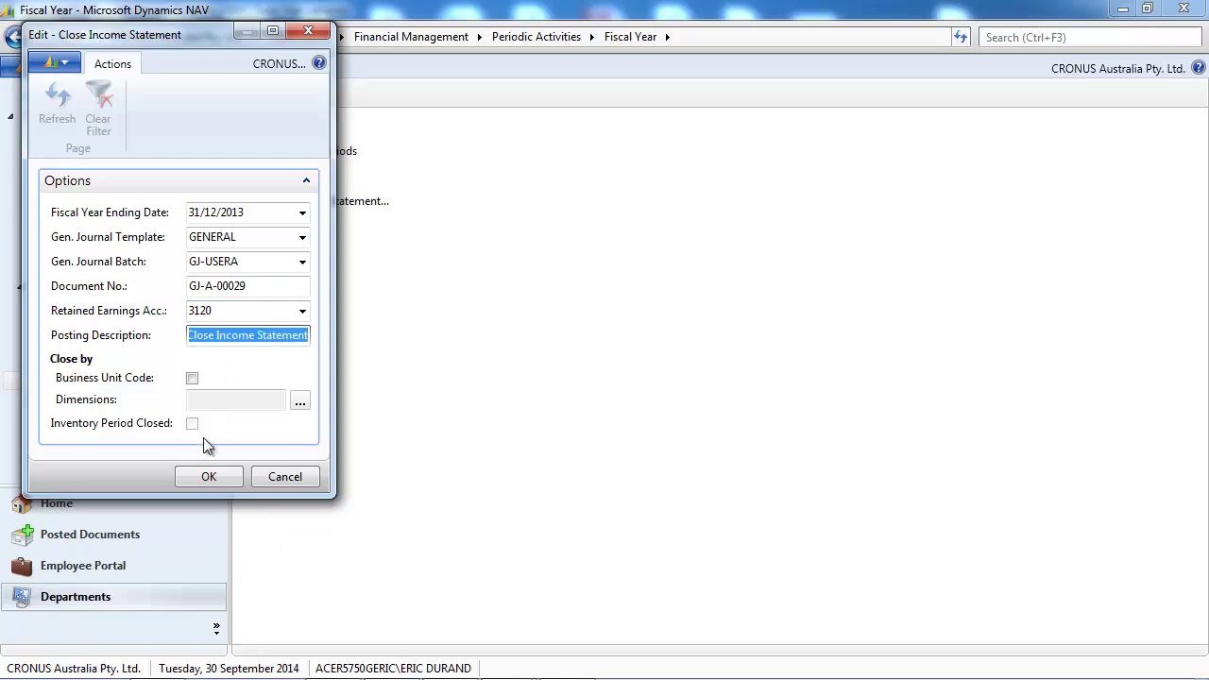
{"action": "left_click", "coordinate": [210, 476]}
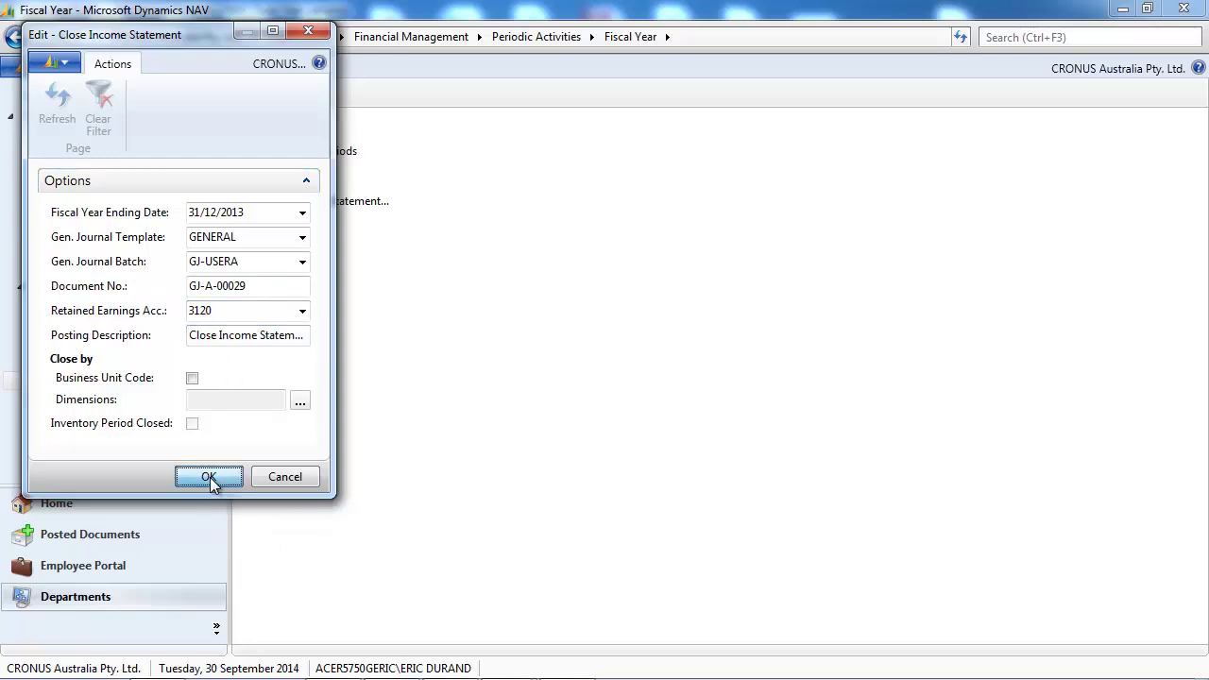
{"action": "left_click", "coordinate": [300, 402]}
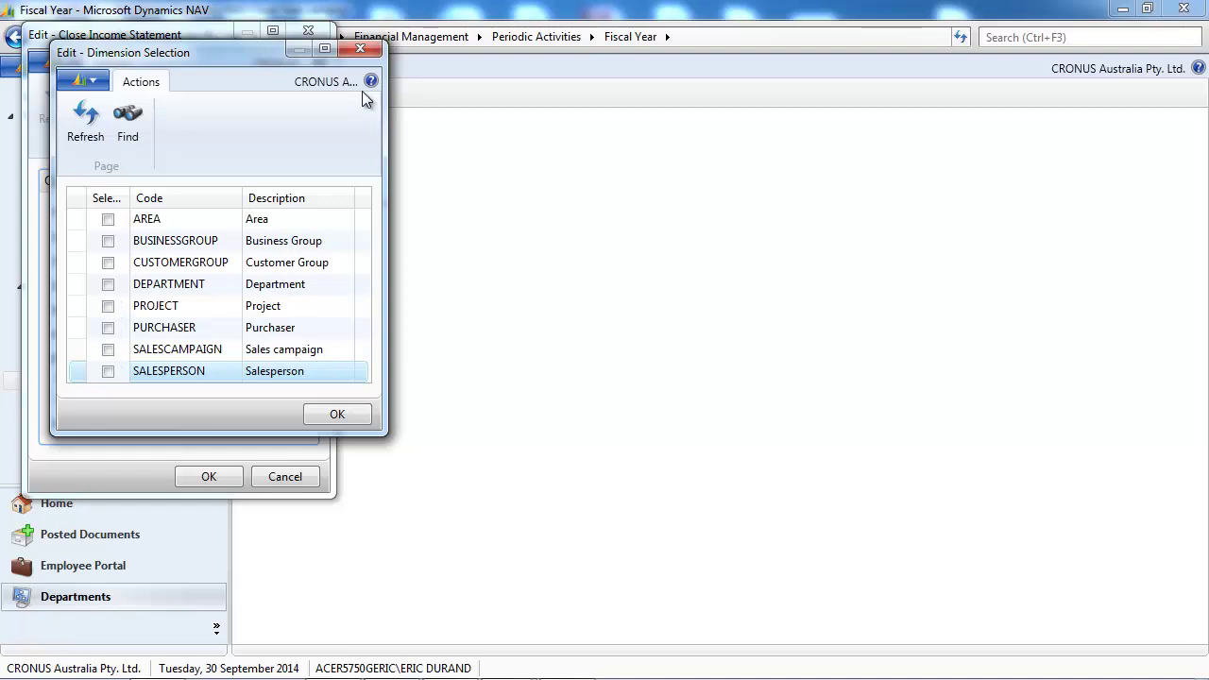
{"action": "left_click", "coordinate": [367, 51]}
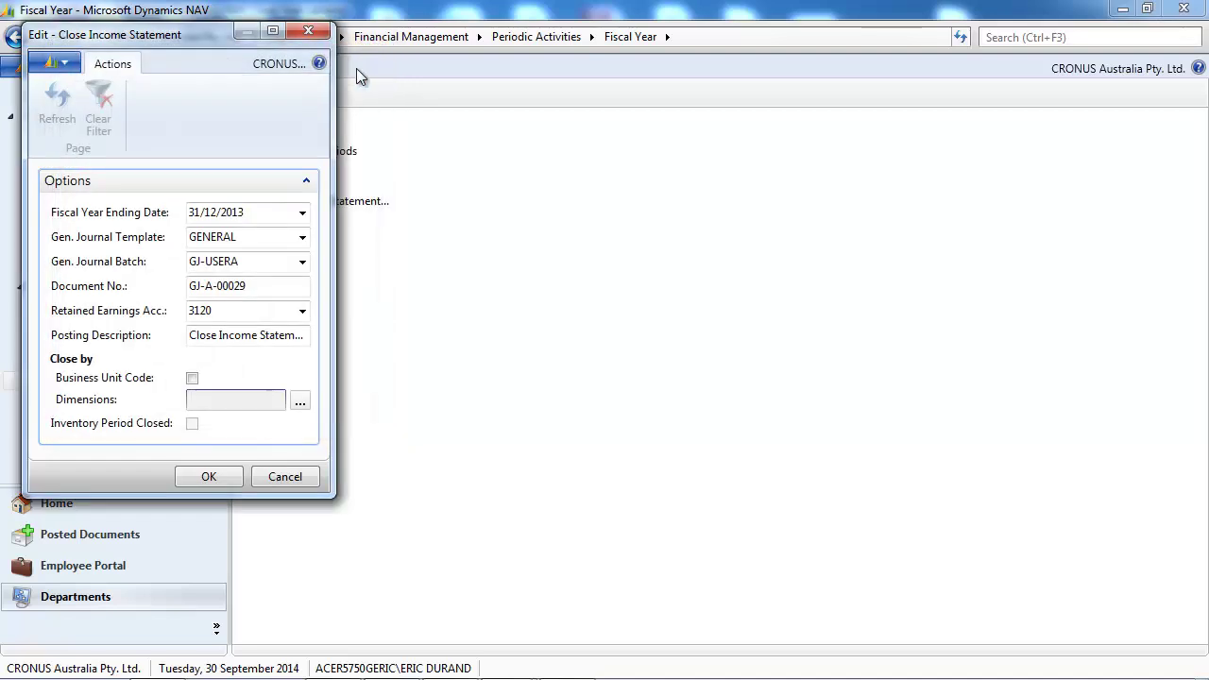
{"action": "left_click", "coordinate": [209, 477]}
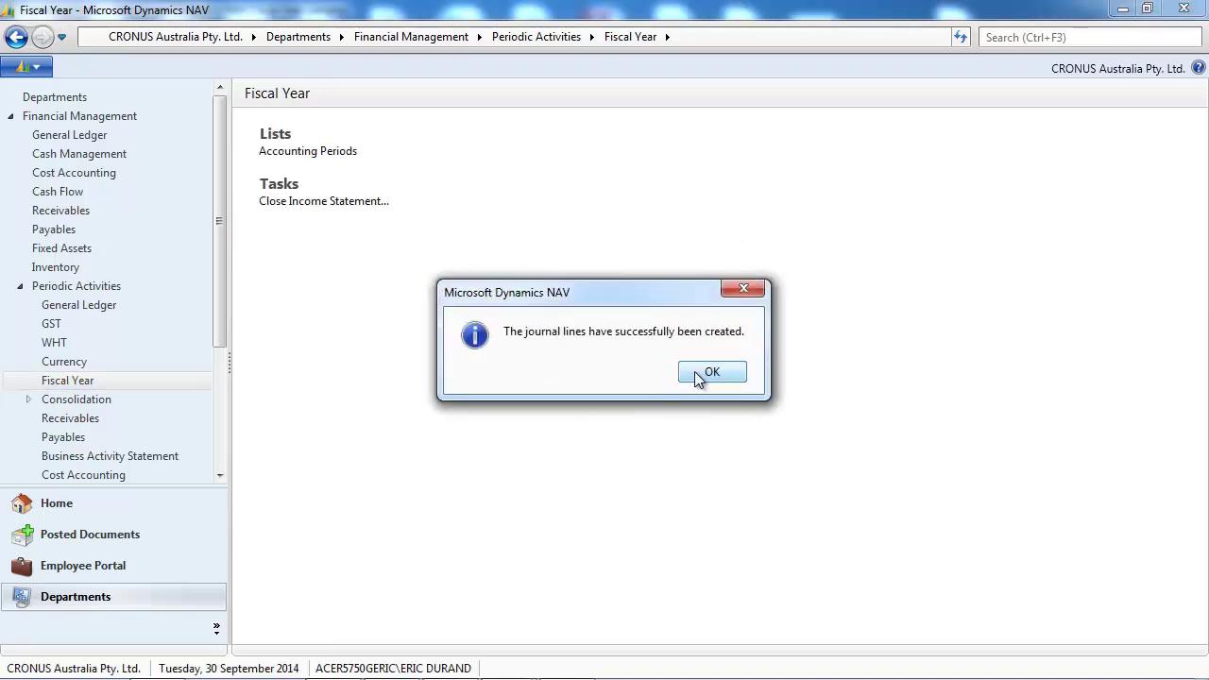
{"action": "left_click", "coordinate": [710, 372]}
- Open the general journals from the General Ledger area of Financial Management
{"action": "left_click", "coordinate": [112, 141]}
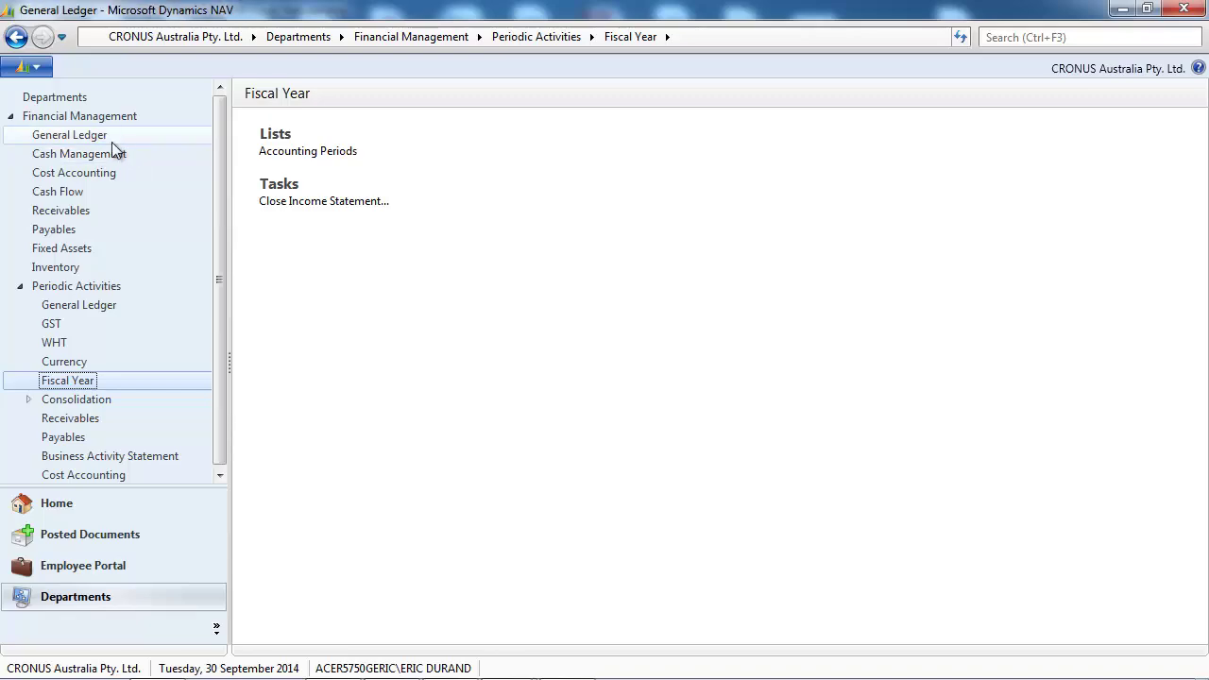
{"action": "left_click", "coordinate": [111, 141]}
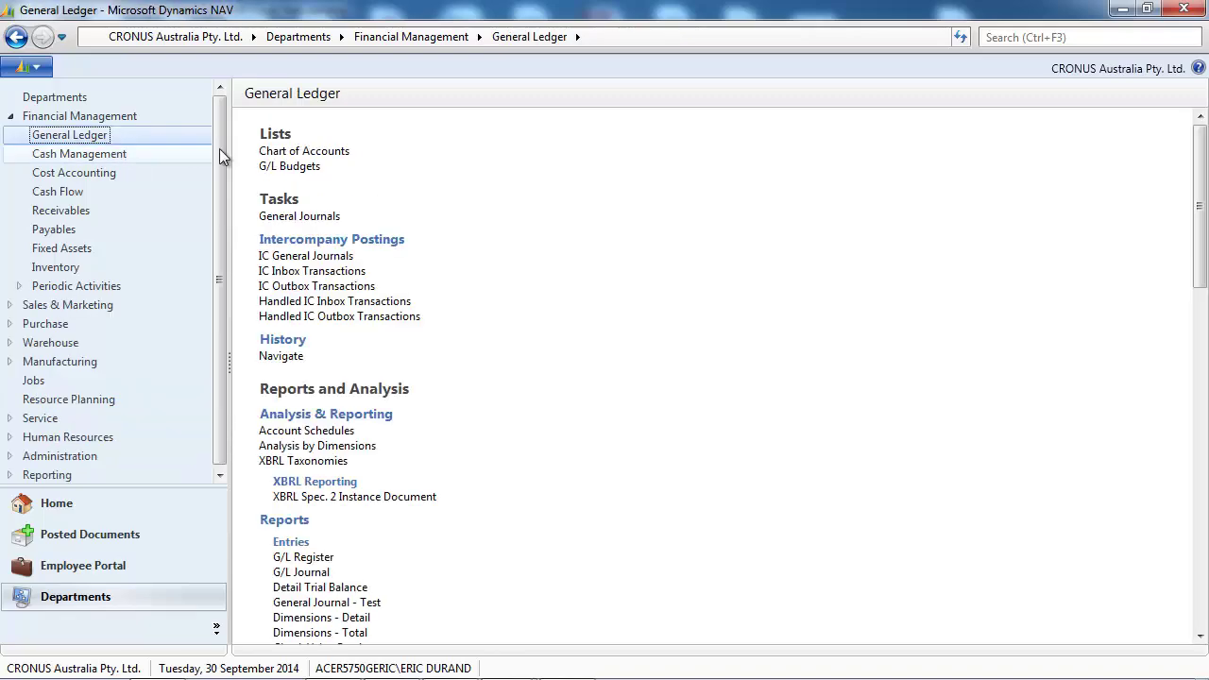
{"action": "left_click", "coordinate": [322, 219]}
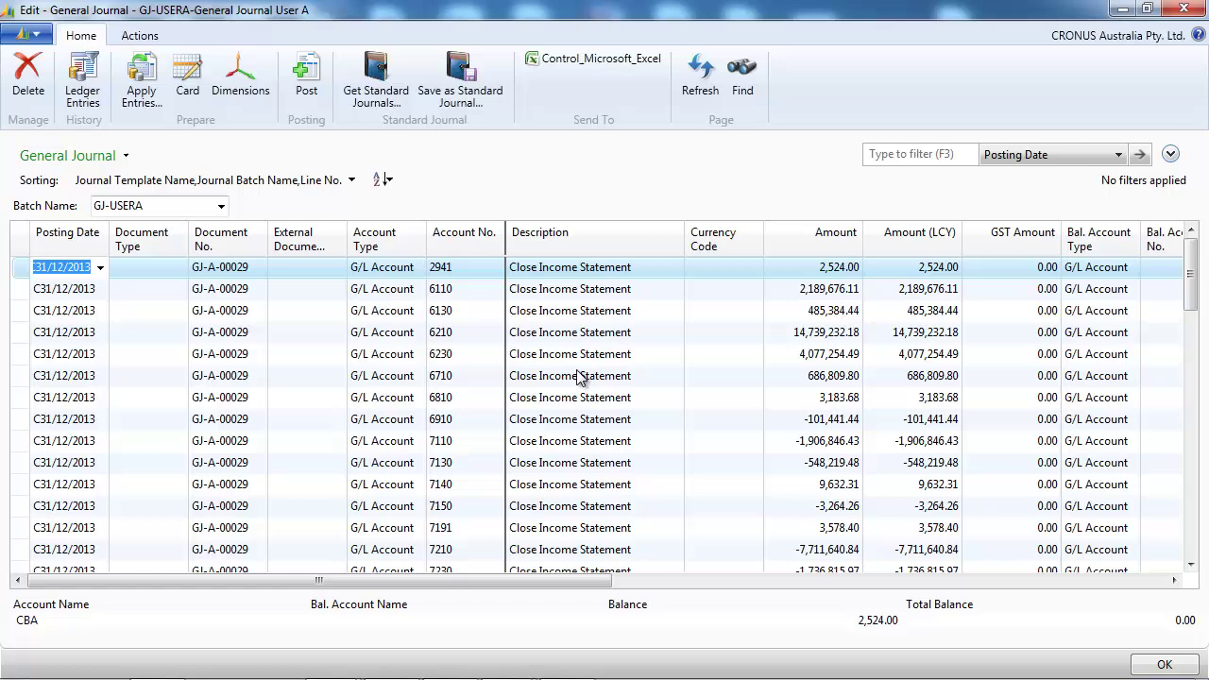
- Examine the Close Income Statement lines in batch GJ-USERA, including the first line's account and the final retained earnings line
{"action": "left_click", "coordinate": [1194, 520]}
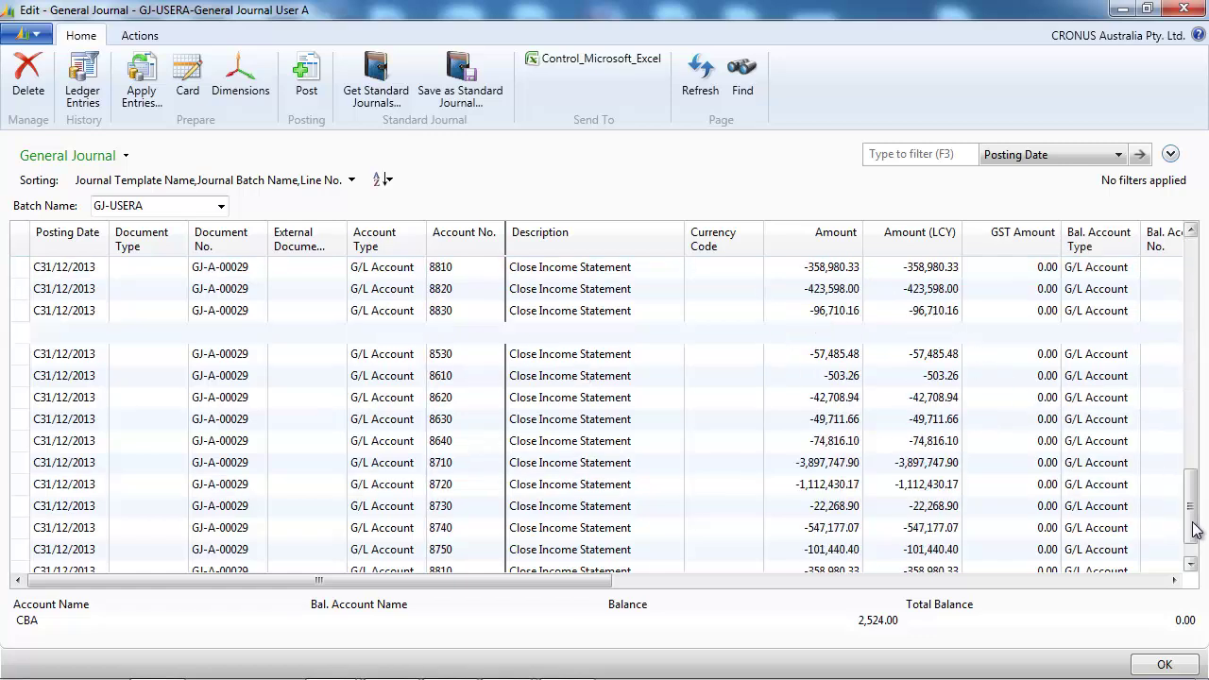
{"action": "scroll", "coordinate": [1194, 524], "scroll_direction": "down", "scroll_amount": 5}
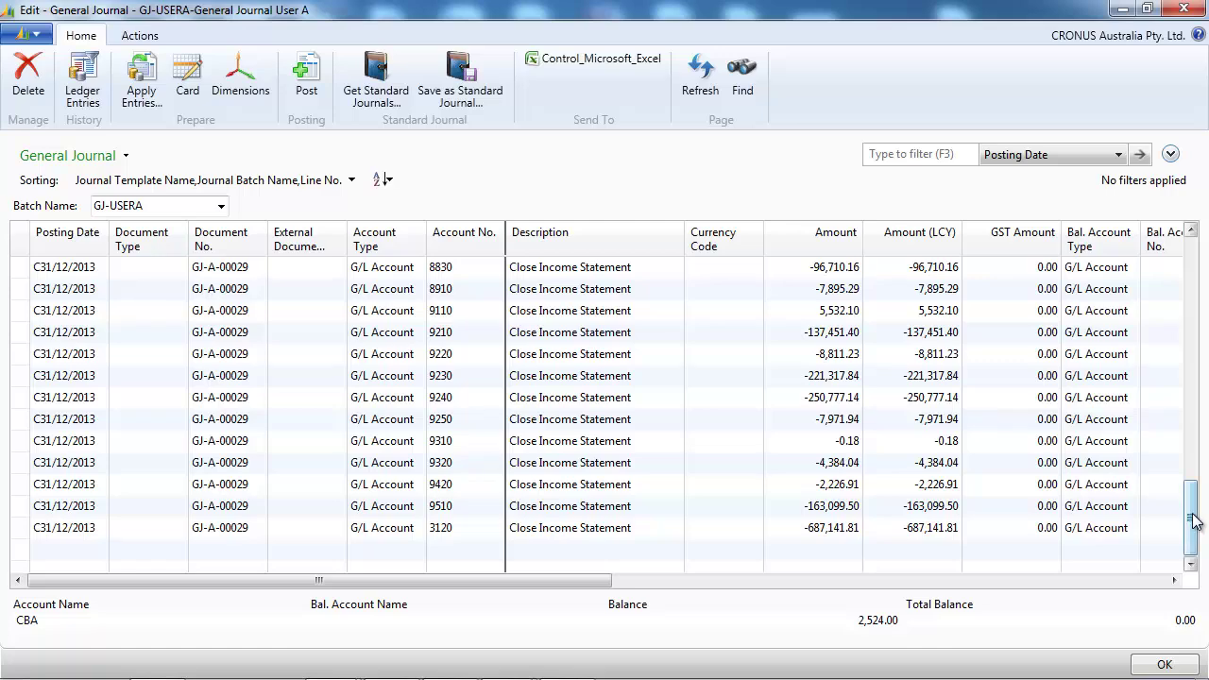
{"action": "left_click_drag", "start_coordinate": [1194, 521], "coordinate": [1190, 264]}
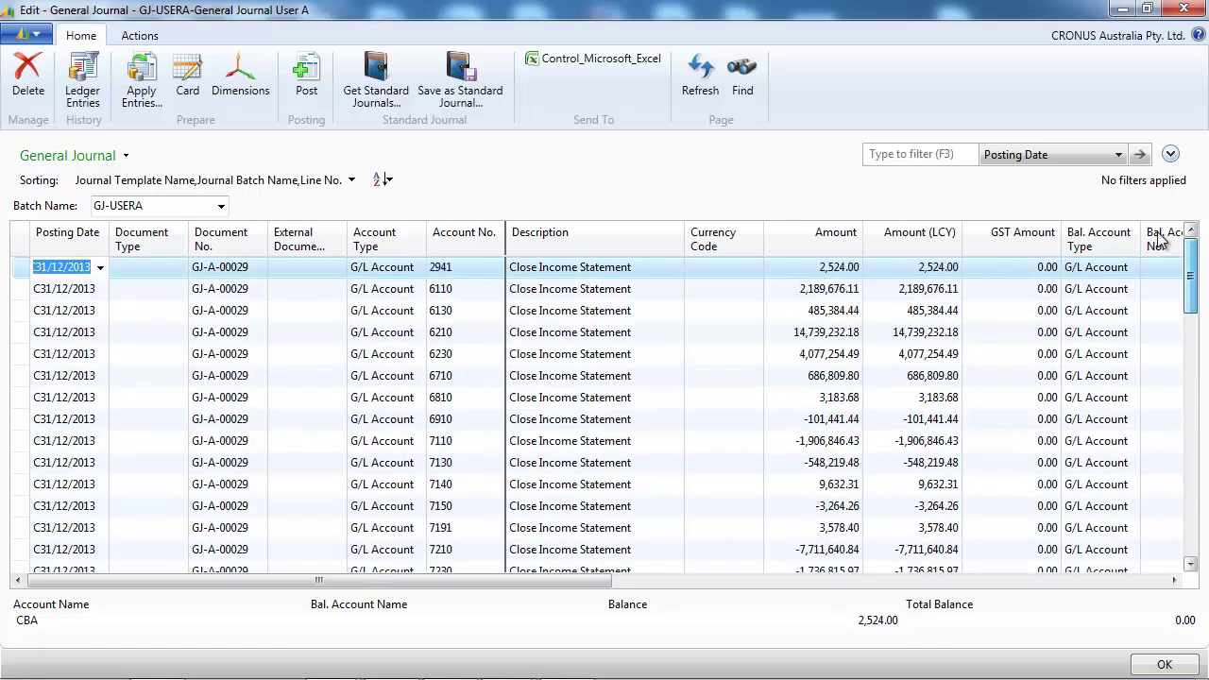
{"action": "left_click", "coordinate": [474, 266]}
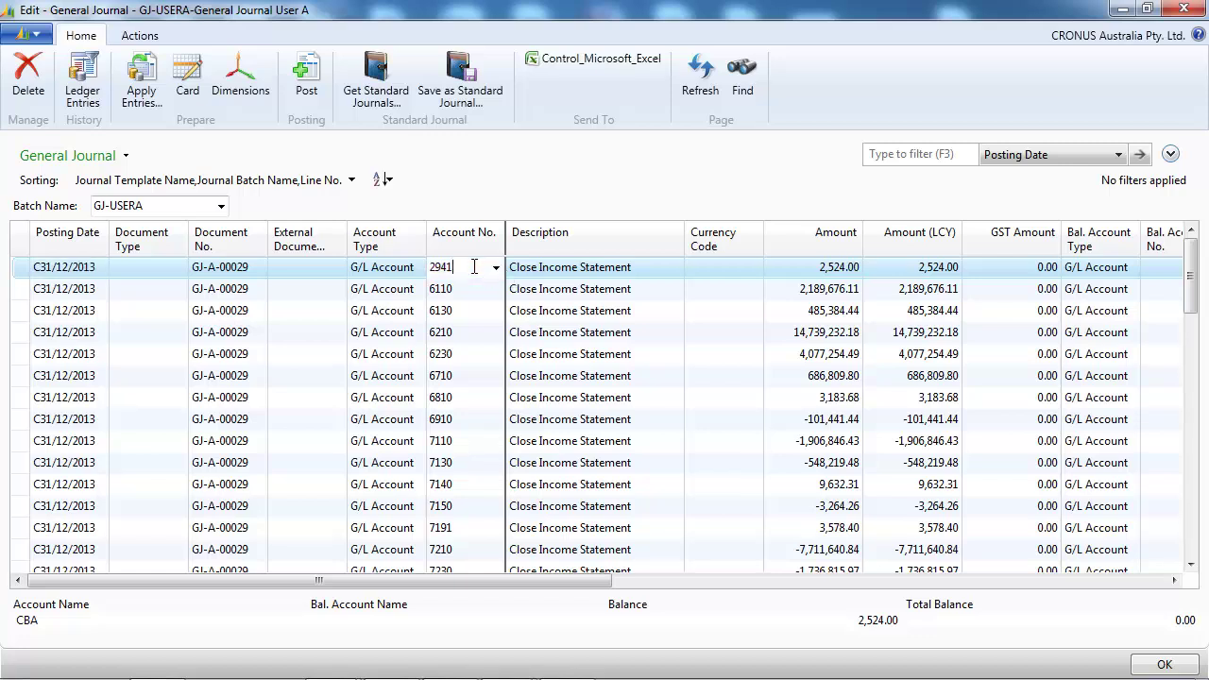
{"action": "left_click", "coordinate": [494, 270]}
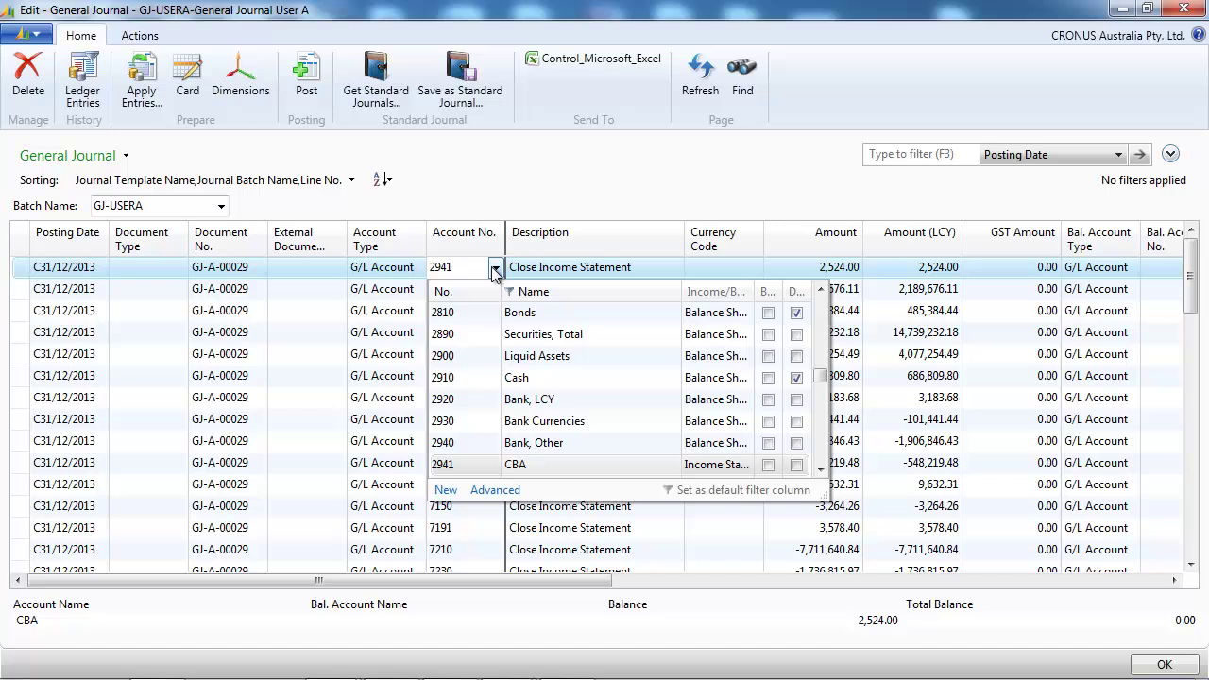
{"action": "left_click", "coordinate": [493, 271]}
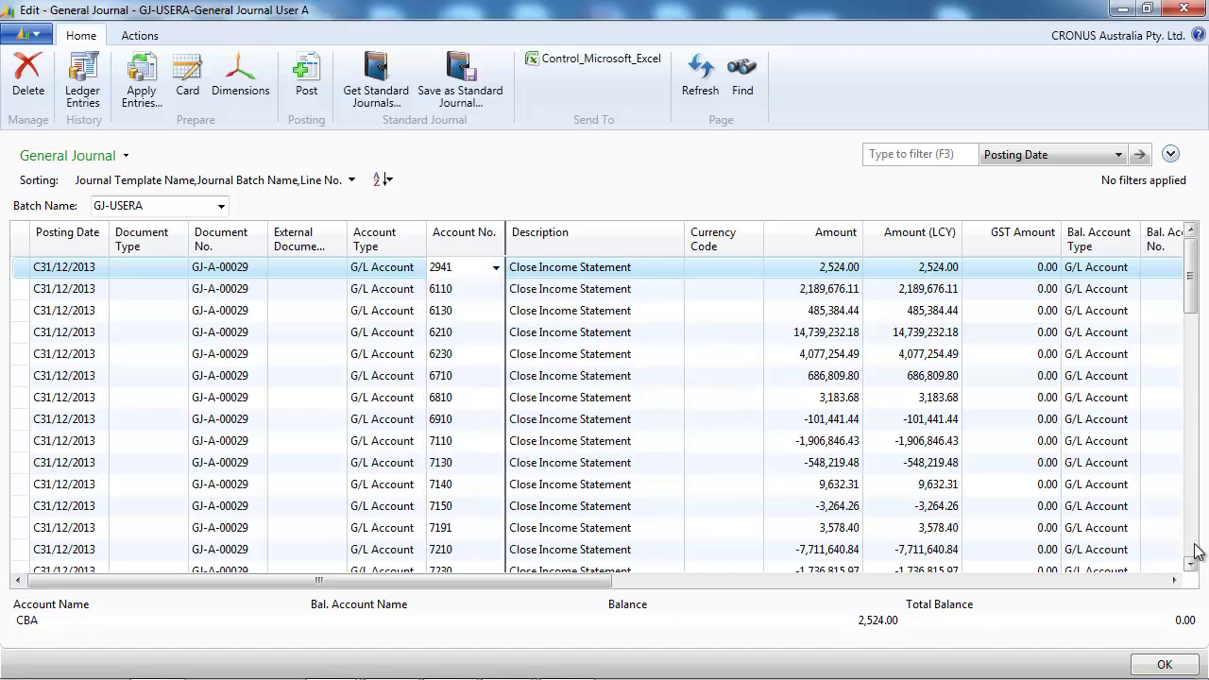
{"action": "scroll", "coordinate": [1195, 553], "scroll_direction": "down", "scroll_amount": 18}
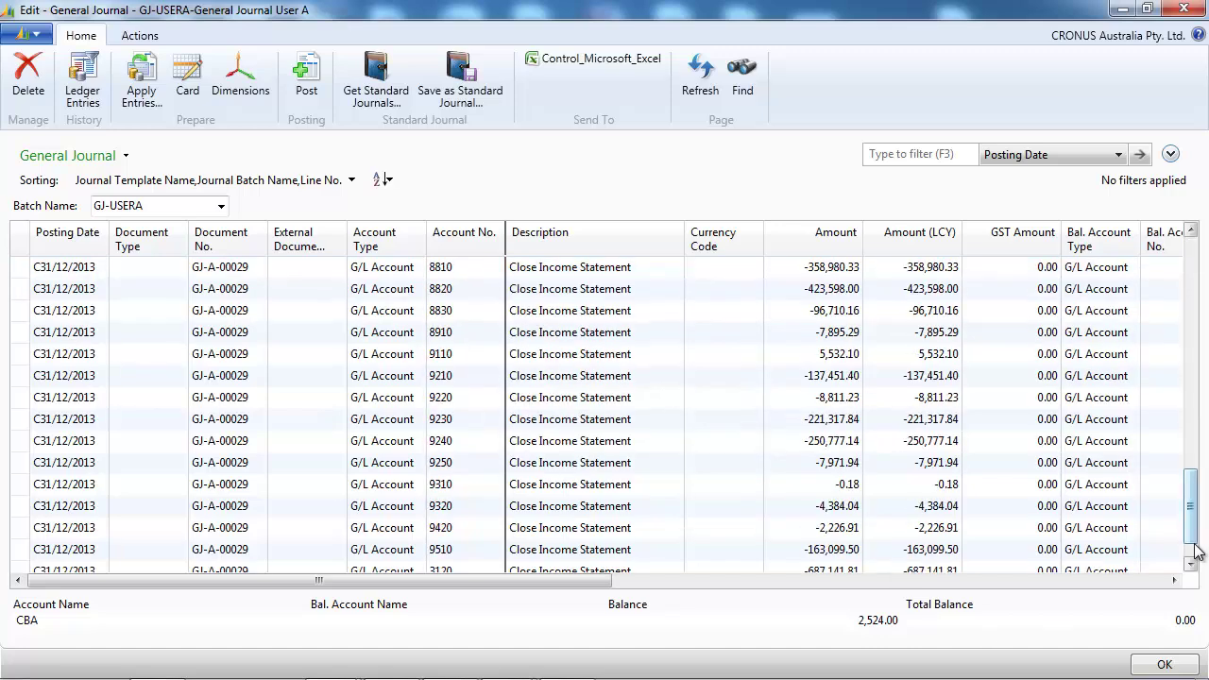
{"action": "scroll", "coordinate": [1195, 548], "scroll_direction": "down", "scroll_amount": 1}
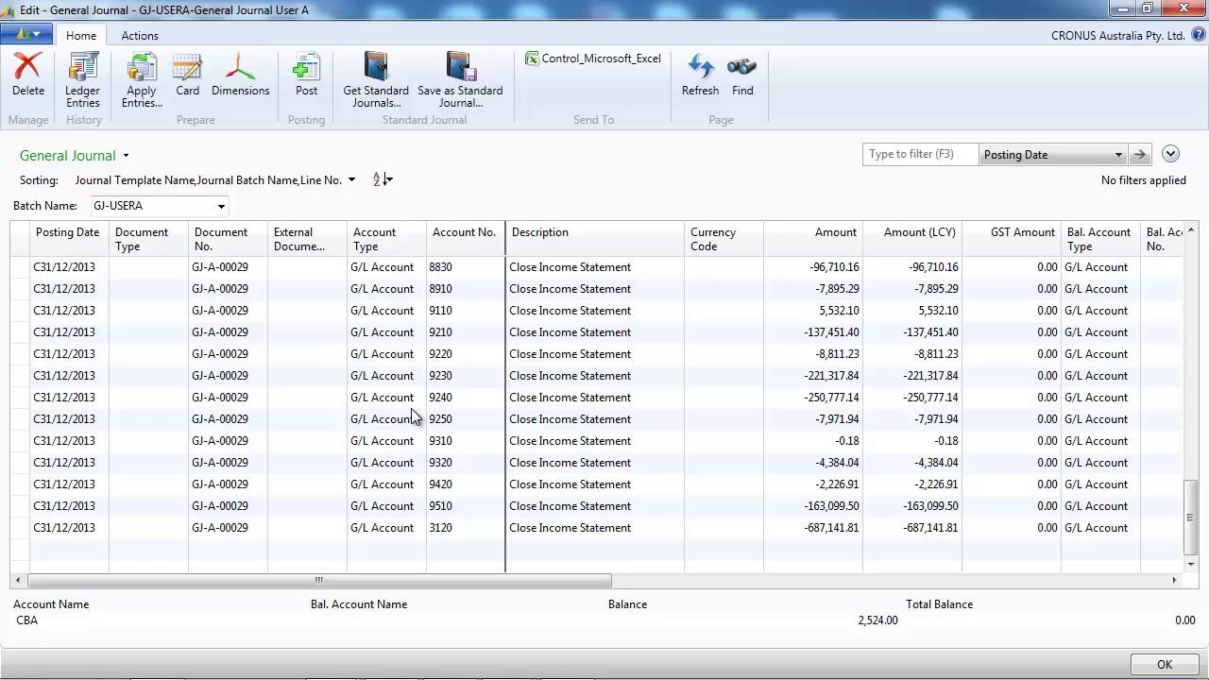
- Post the Close Income Statement journal lines in batch GJ-USERA and close the general journal
{"action": "left_click", "coordinate": [311, 94]}
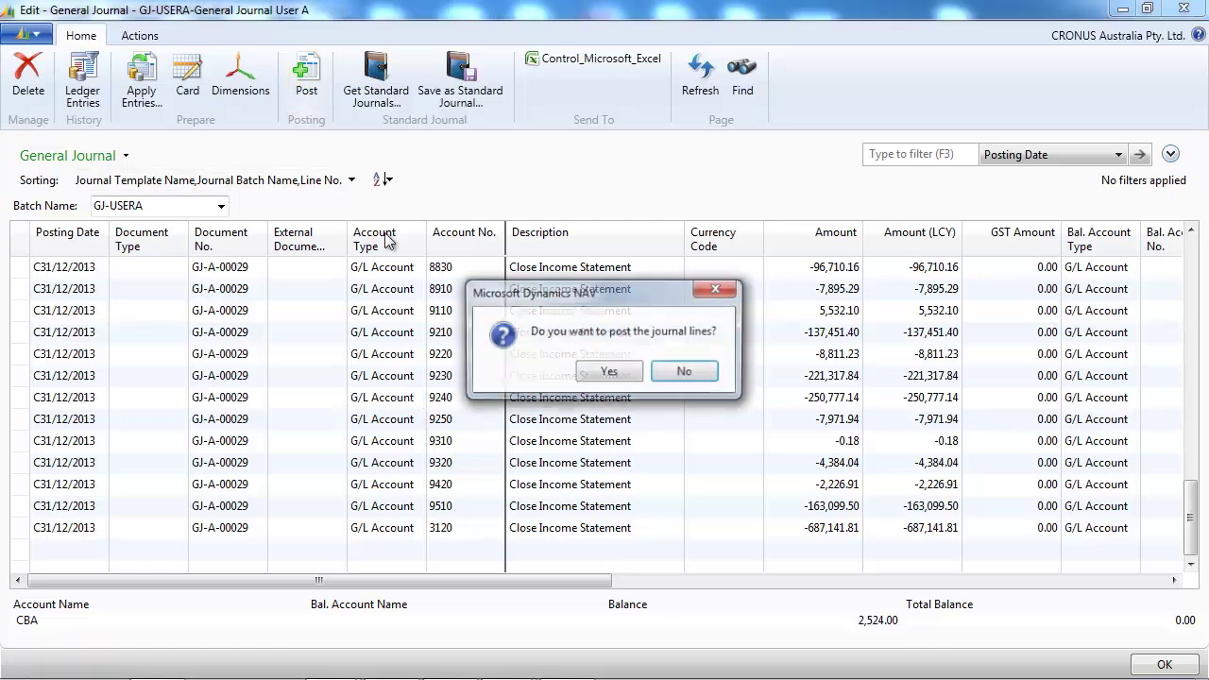
{"action": "left_click", "coordinate": [567, 370]}
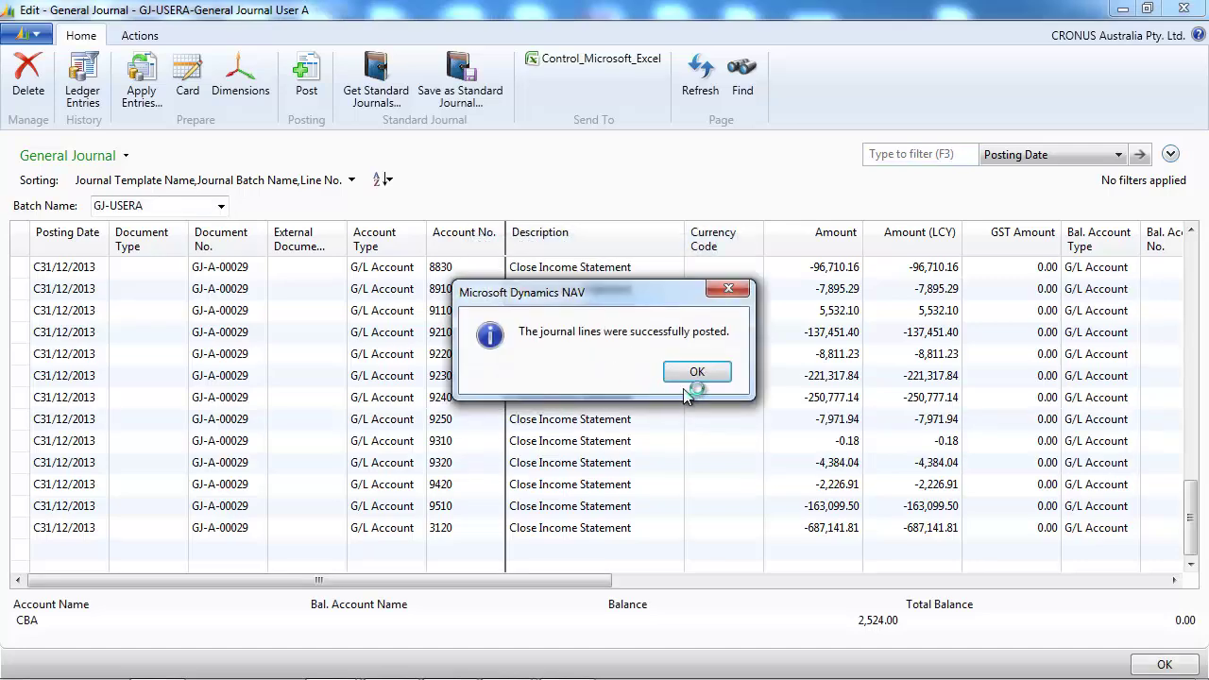
{"action": "left_click", "coordinate": [692, 378]}
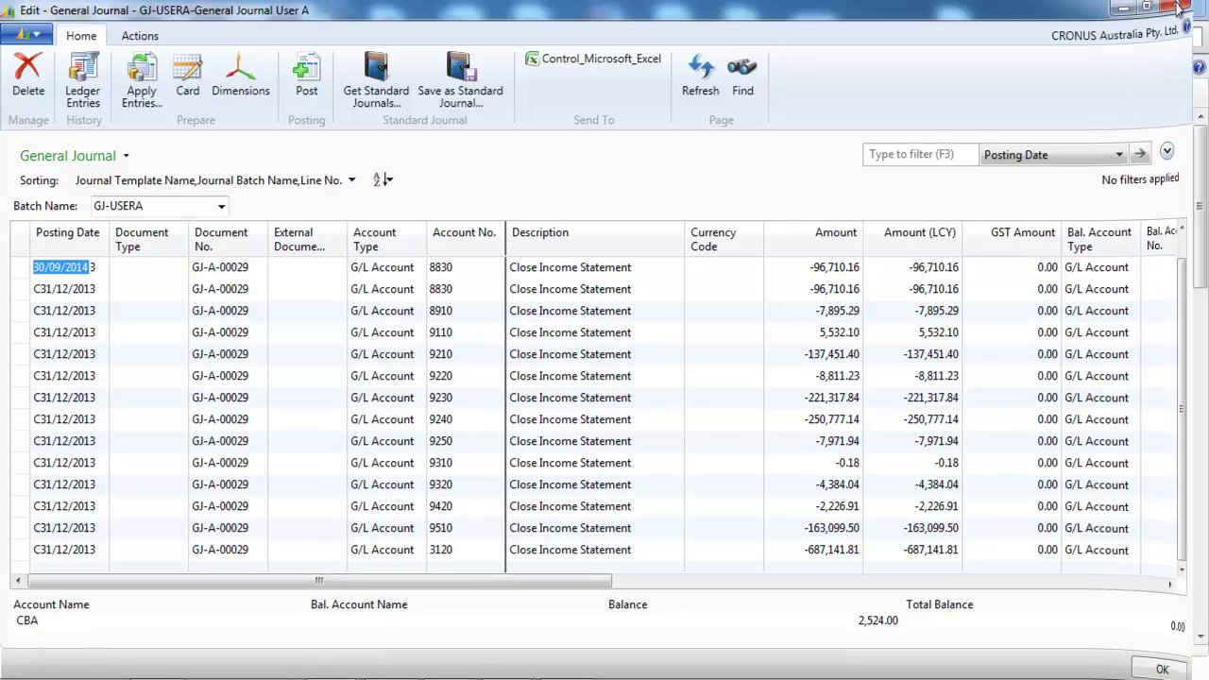
{"action": "left_click", "coordinate": [1181, 8]}
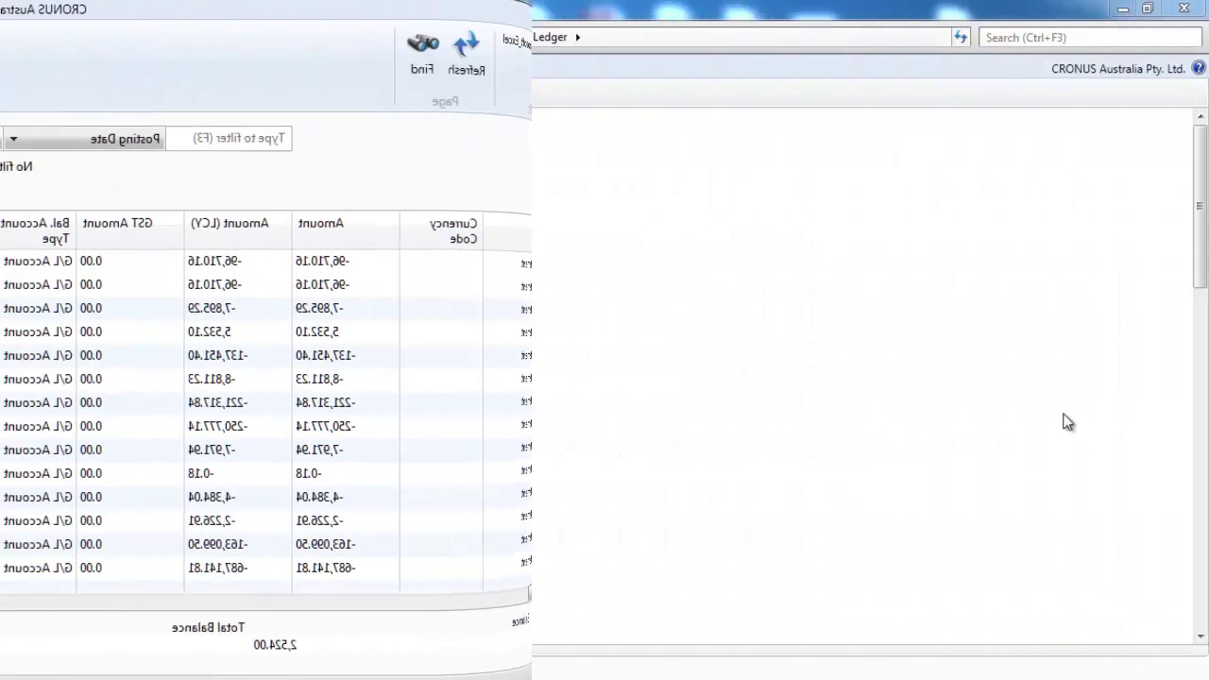
- Find General Ledger Setup and restrict the allowed posting dates to 1/01/2014 through 31/12/2014
{"action": "left_click", "coordinate": [1025, 36]}
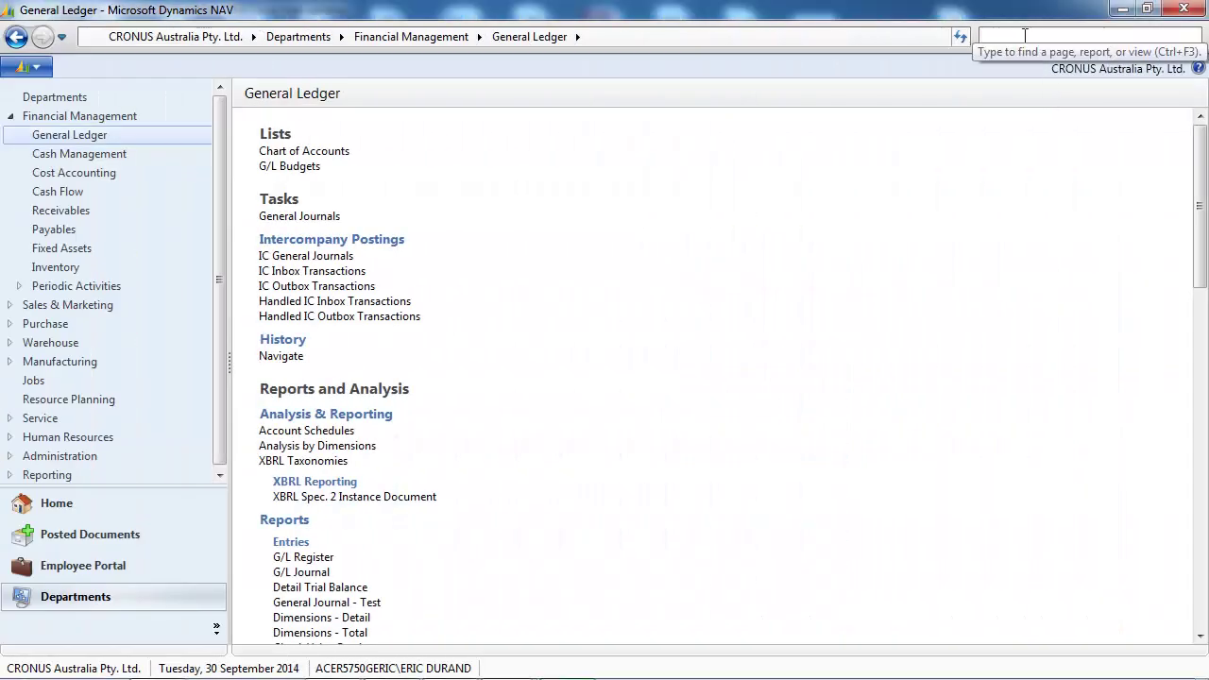
{"action": "type", "text": "general ledger se"}
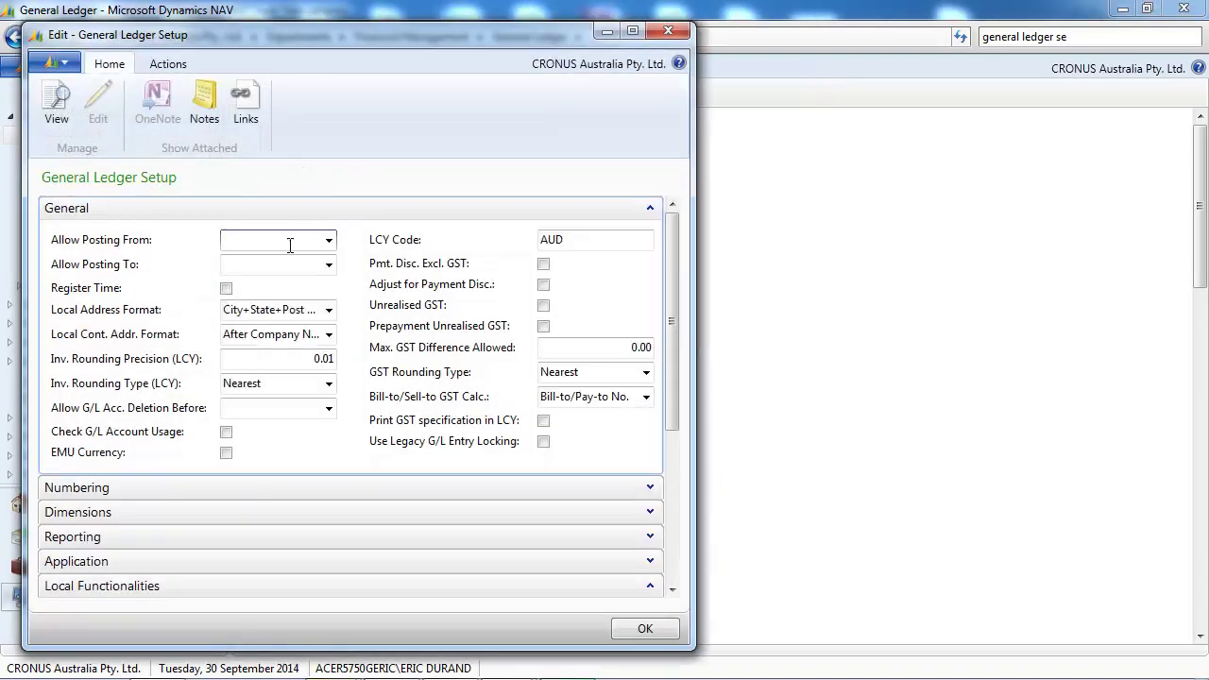
{"action": "type", "text": "010114"}
{"action": "key", "text": "Tab"}
{"action": "type", "text": "31/12/201"}
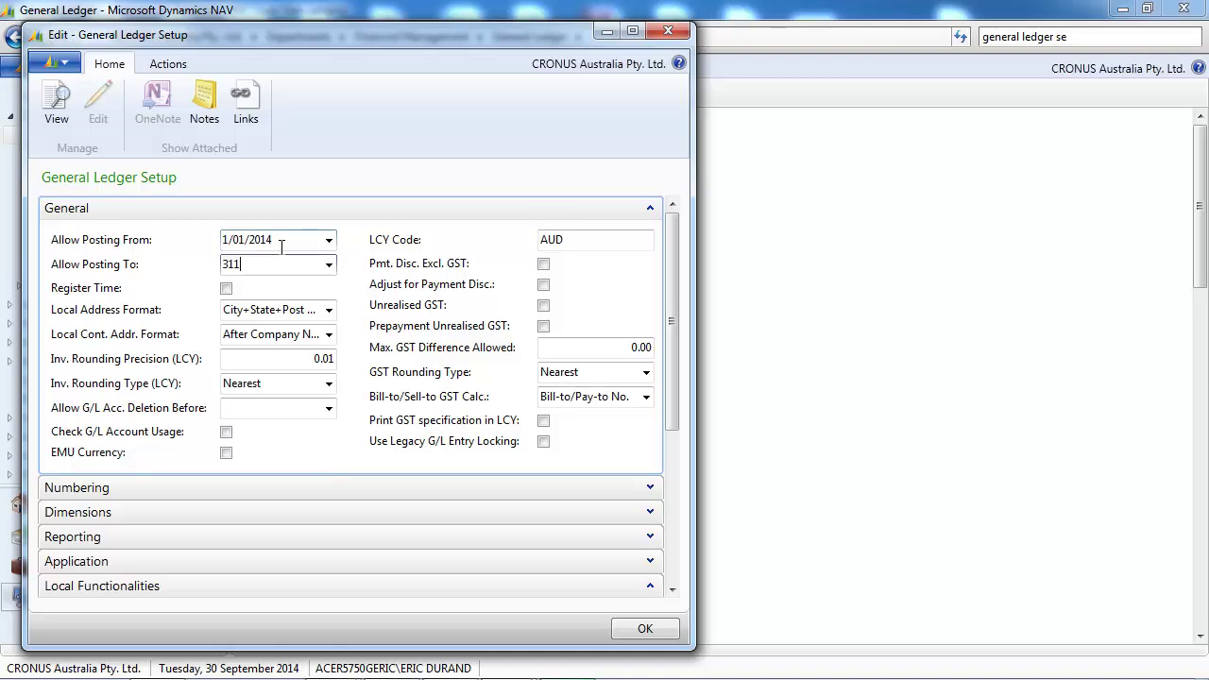
{"action": "type", "text": "4"}
{"action": "key", "text": "Tab"}
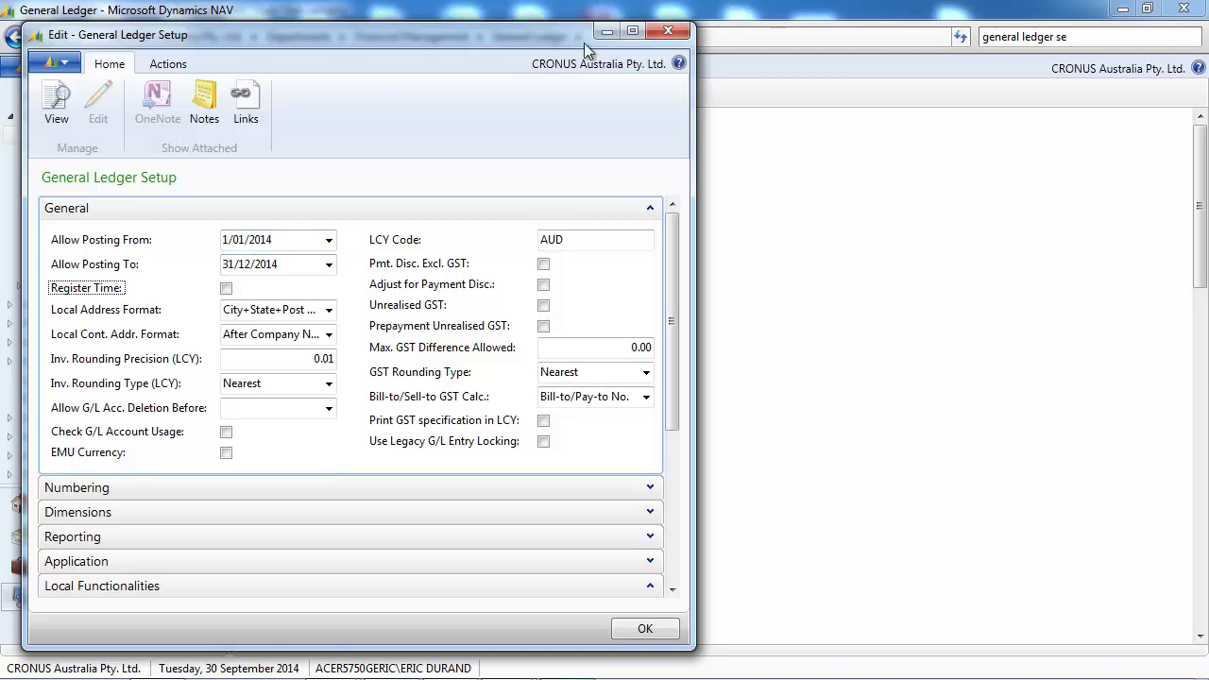
{"action": "left_click", "coordinate": [667, 35]}
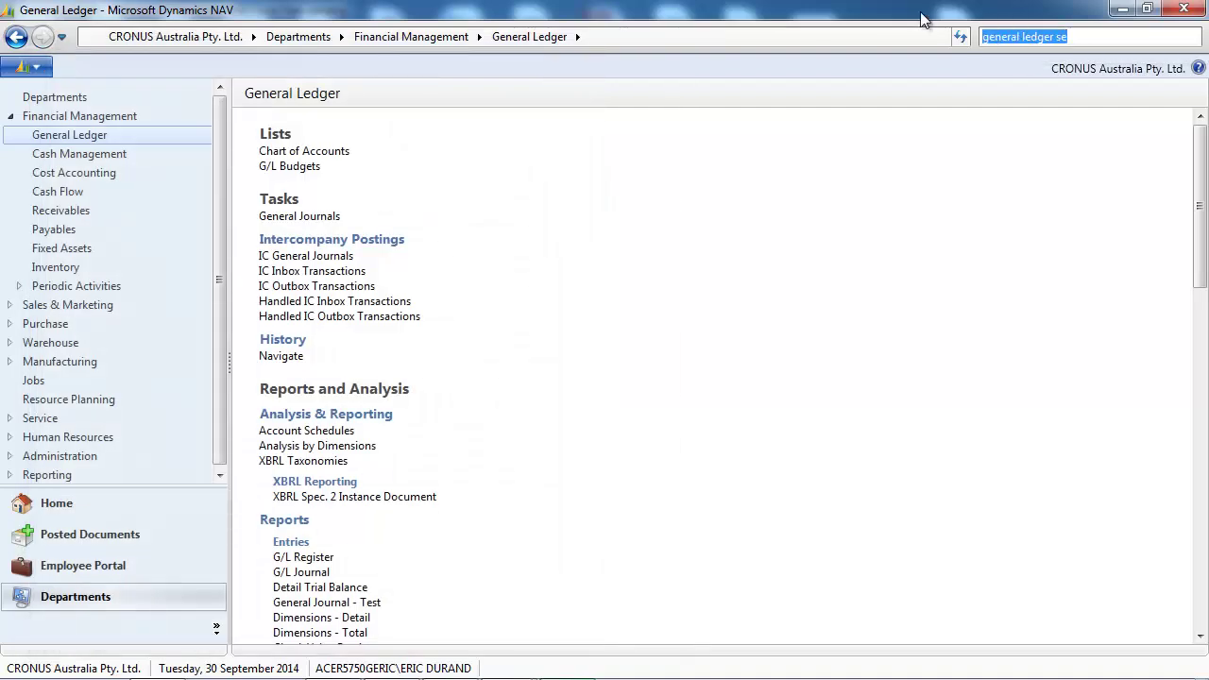
- Find the User Setup list, view its per-user posting date columns, and return to the Departments overview
{"action": "type", "text": "user se"}
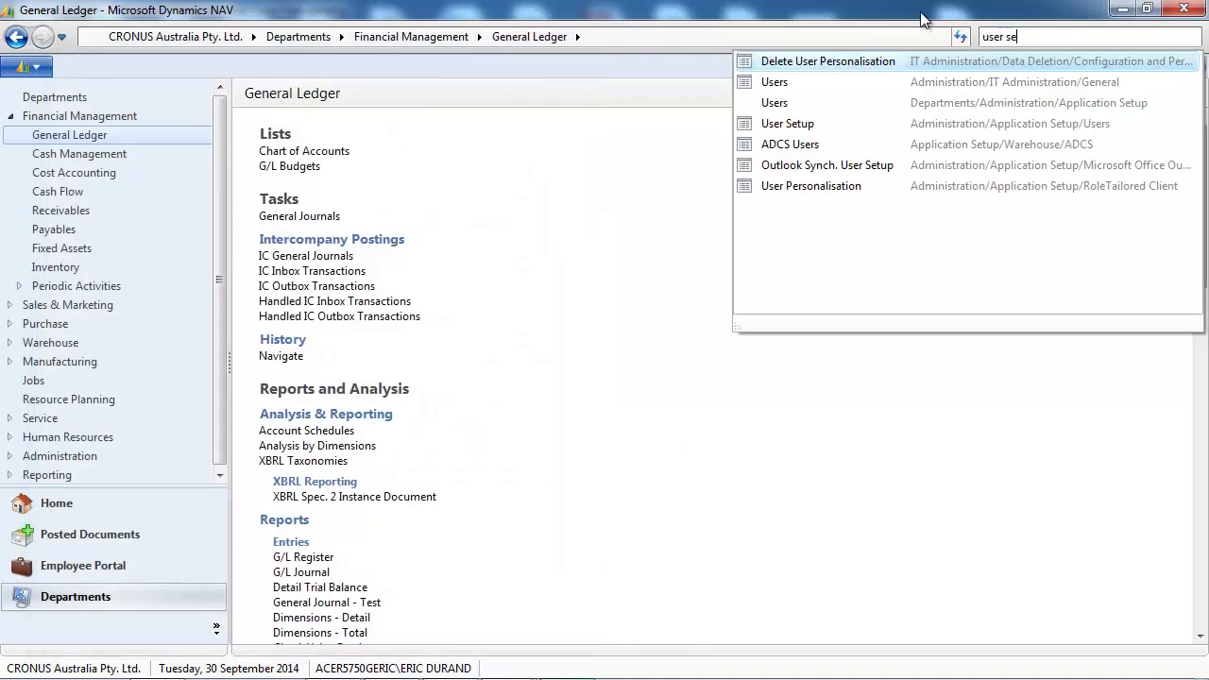
{"action": "left_click", "coordinate": [788, 124]}
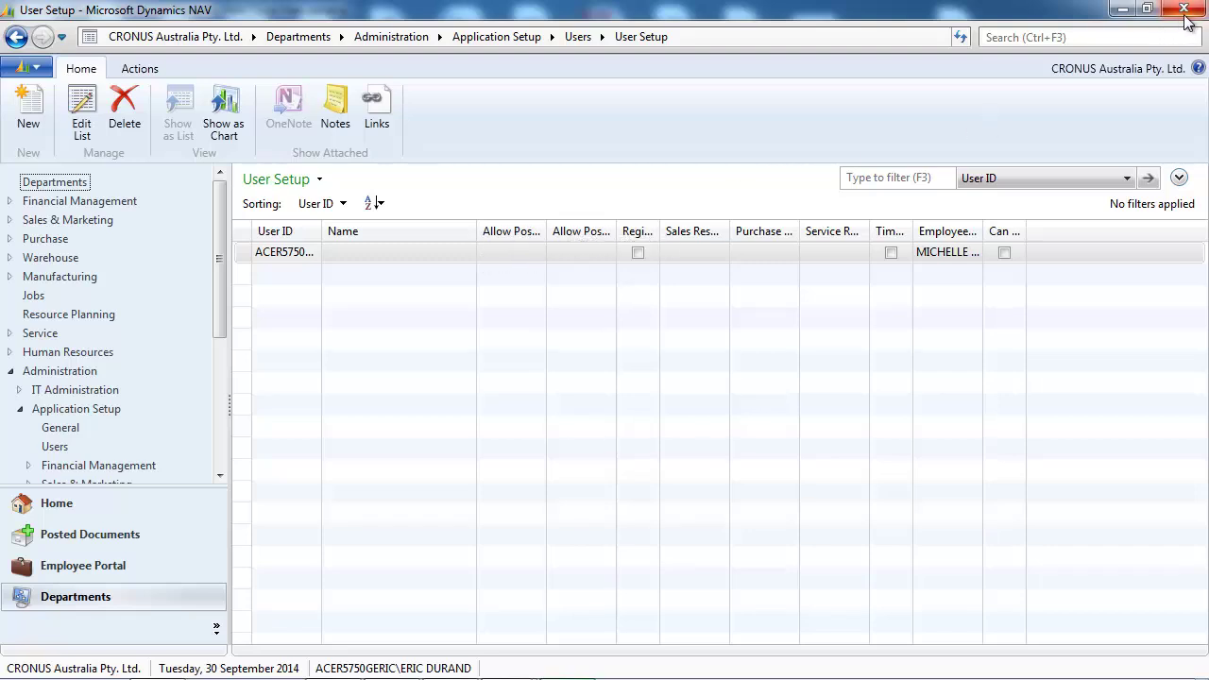
{"action": "left_click", "coordinate": [319, 45]}
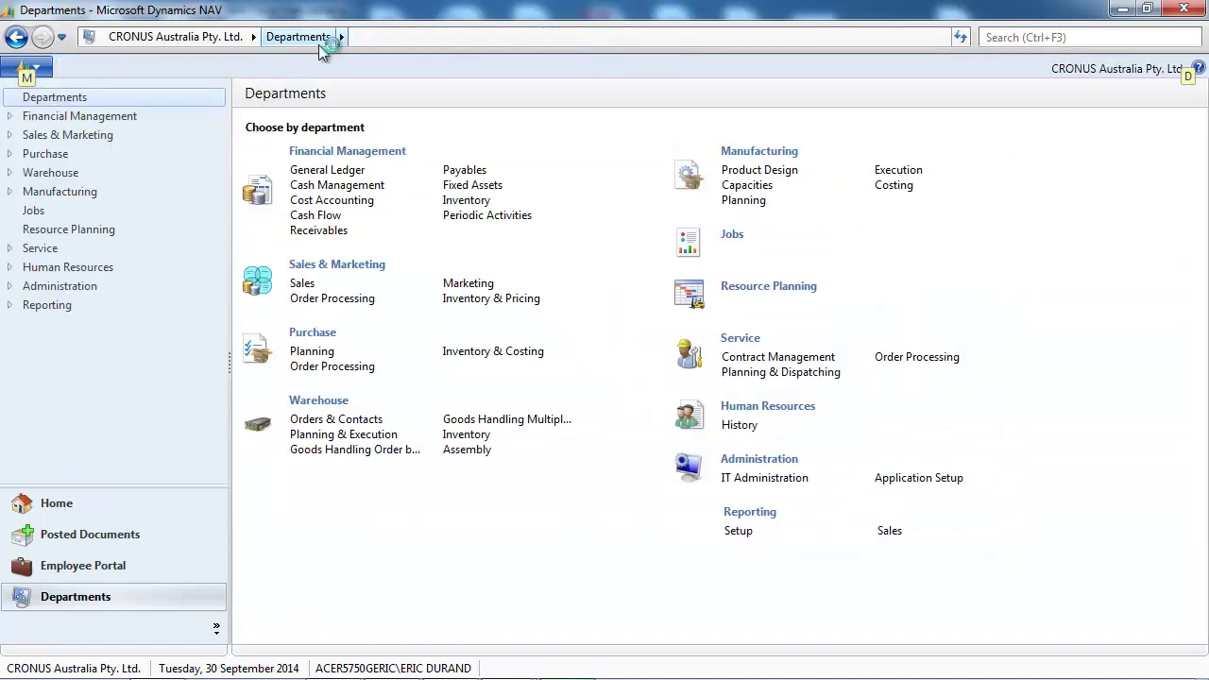